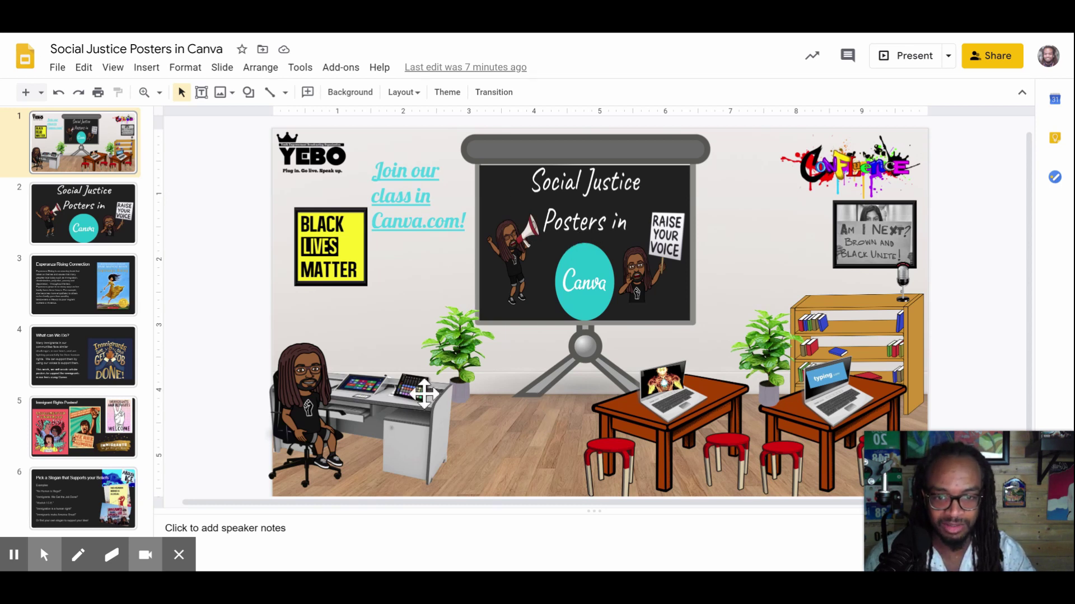
Step: Check the links on the slide's drum-pad, plant, laptop and Am I Next? poster images
{"action": "left_click", "coordinate": [399, 395]}
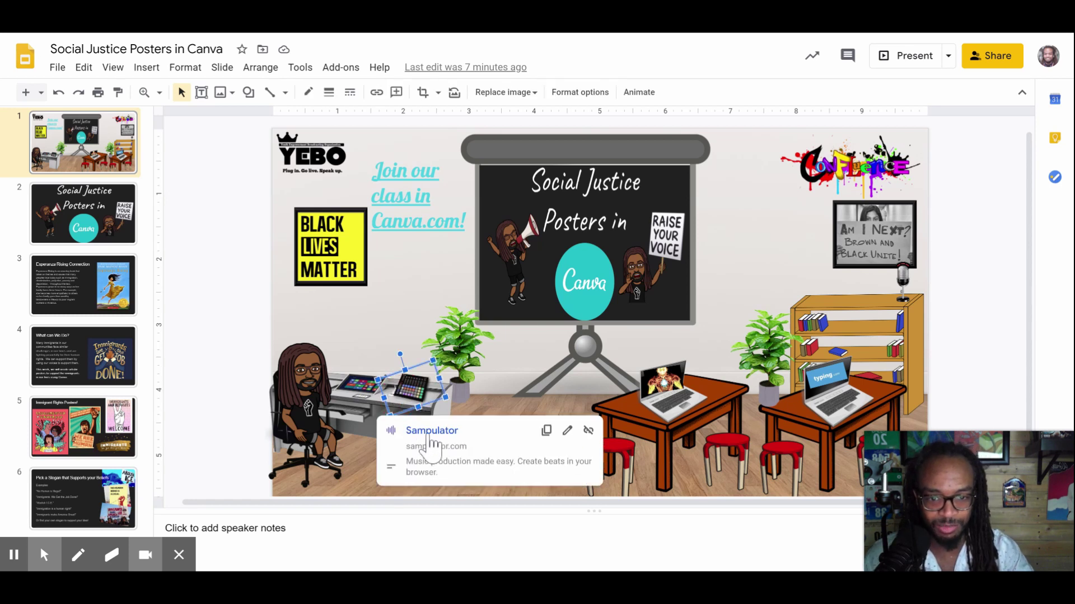
{"action": "left_click", "coordinate": [492, 395]}
{"action": "left_click", "coordinate": [509, 439]}
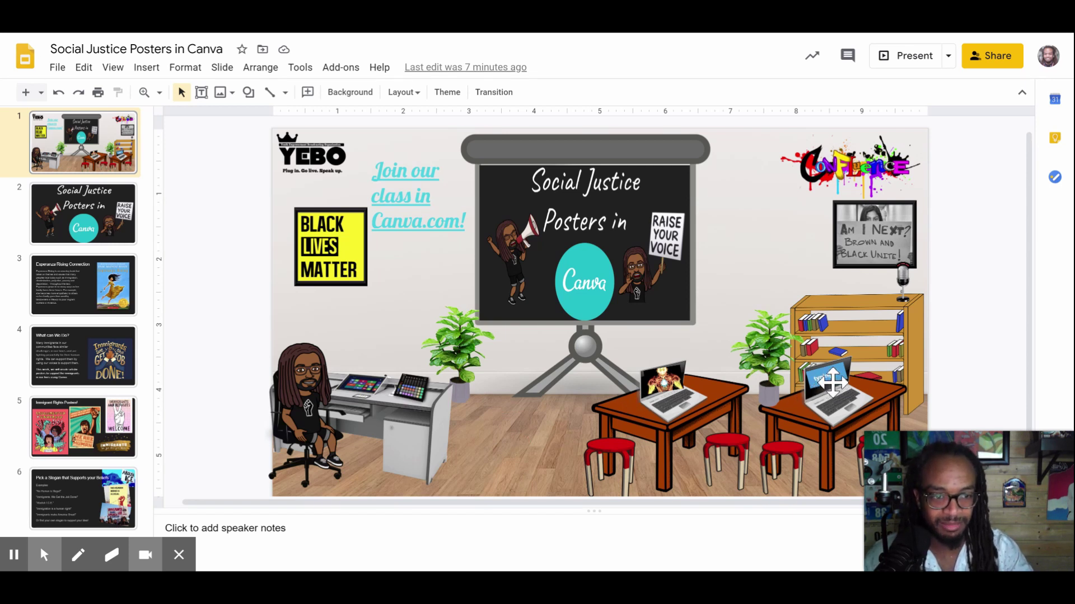
{"action": "left_click", "coordinate": [811, 375]}
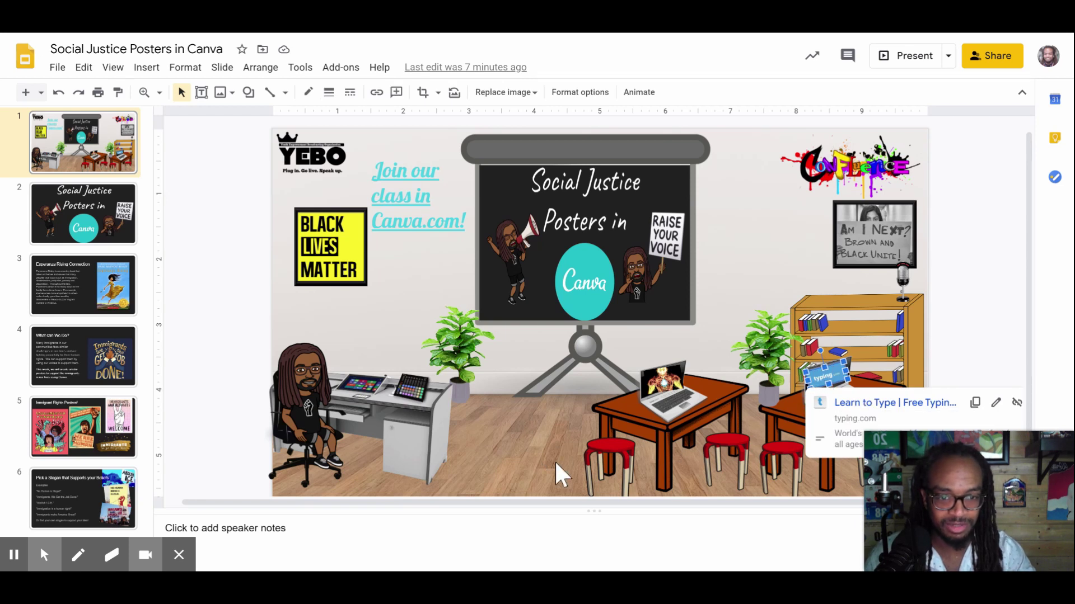
{"action": "key", "text": "Escape"}
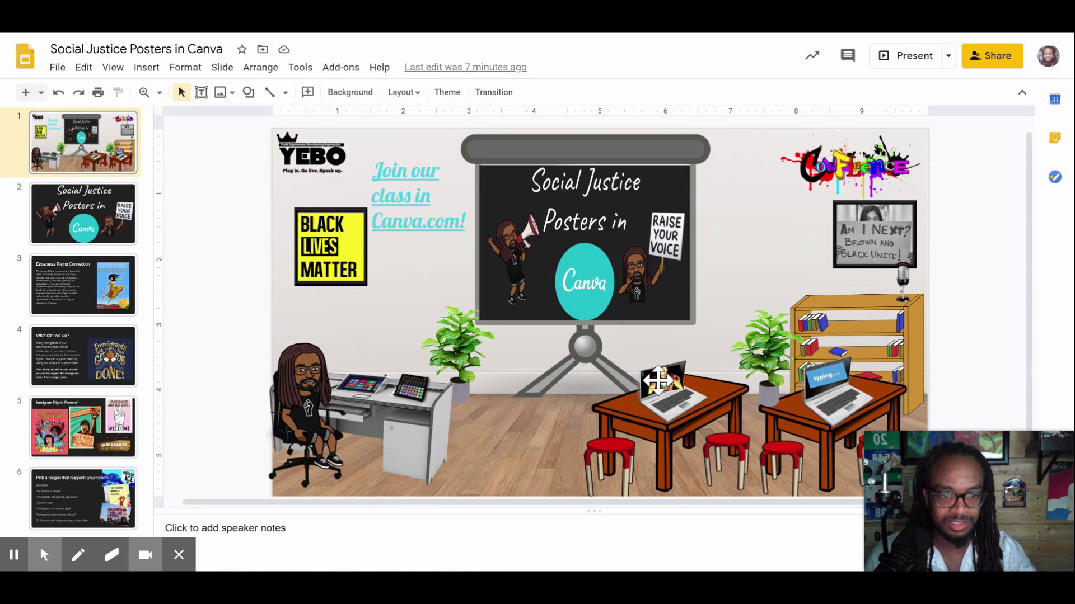
{"action": "left_click", "coordinate": [658, 380]}
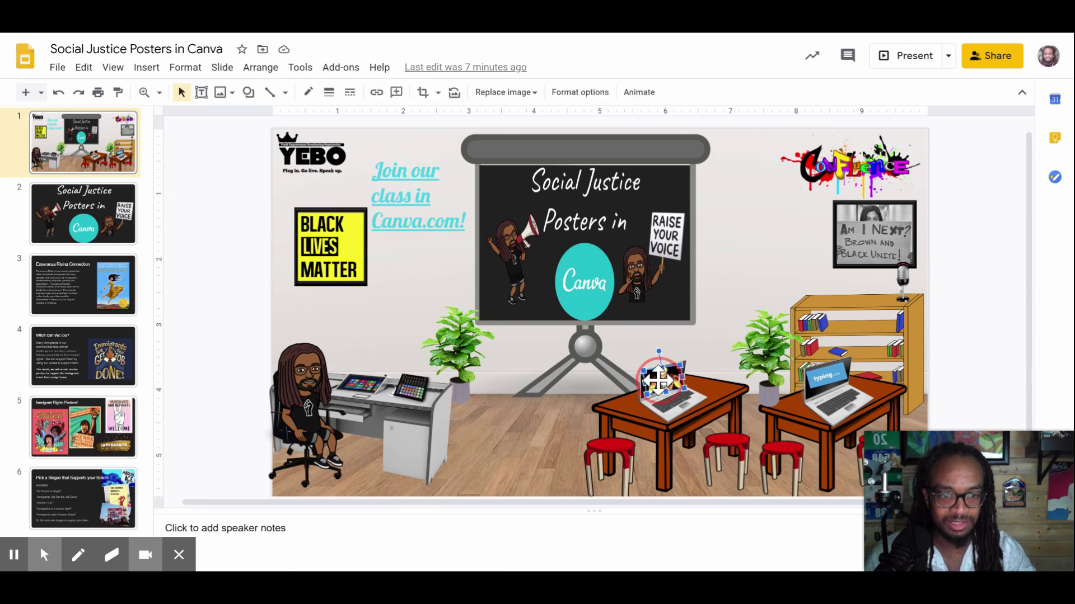
{"action": "left_click", "coordinate": [550, 436]}
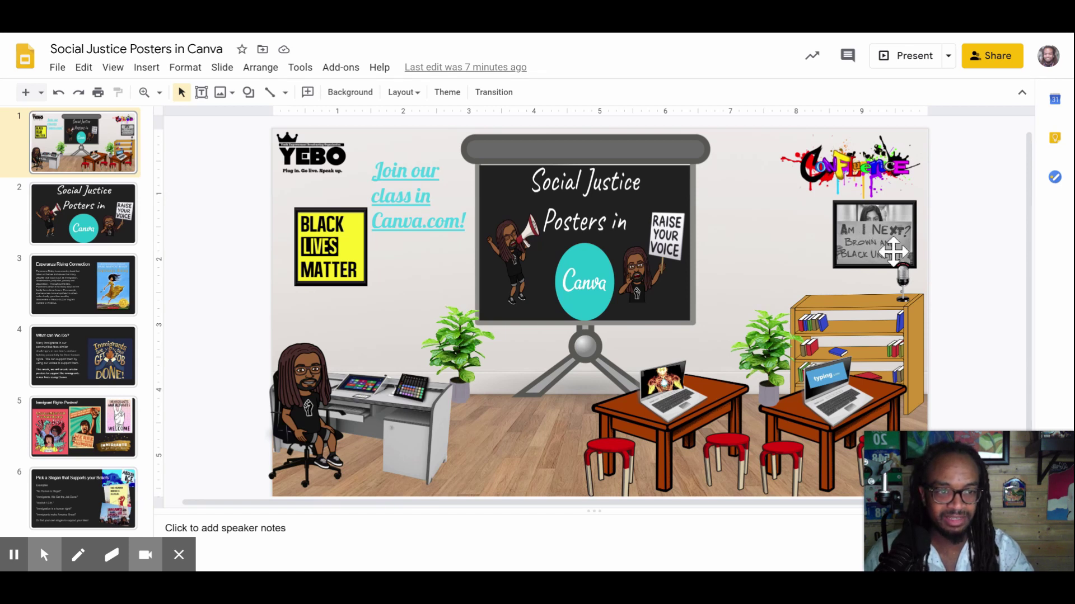
{"action": "left_click", "coordinate": [869, 245]}
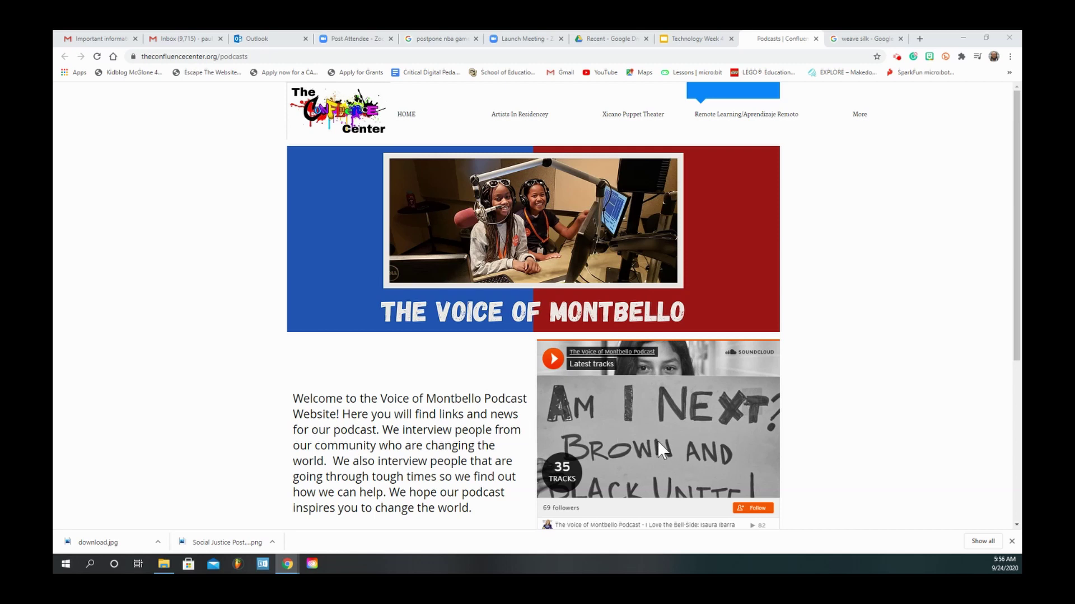
Step: Play the Change: Beautiful Queens episode from the SoundCloud track list
{"action": "scroll", "coordinate": [590, 377], "scroll_direction": "down", "scroll_amount": 2}
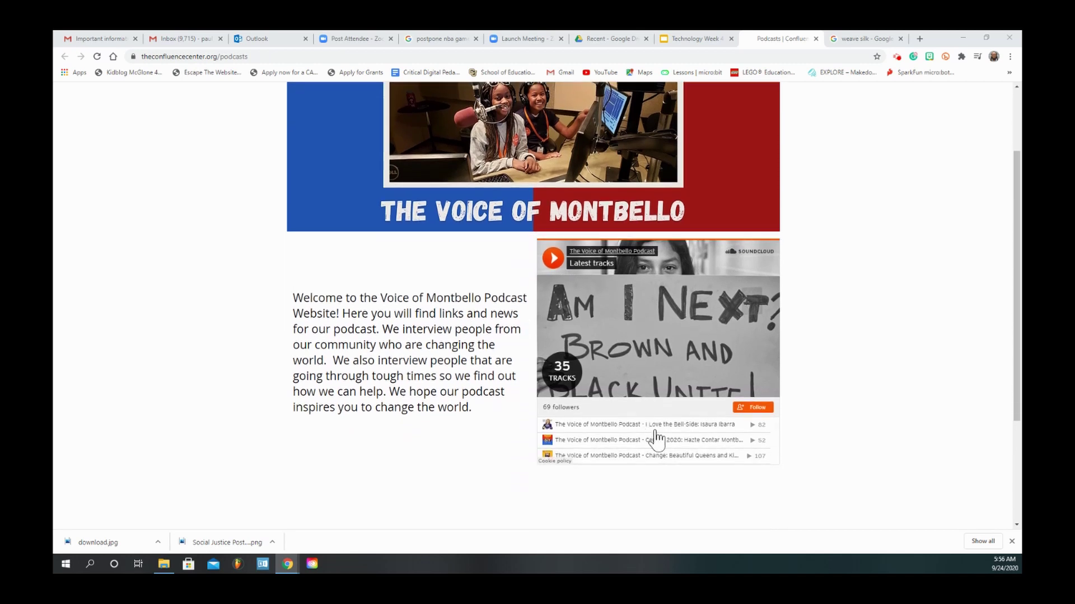
{"action": "scroll", "coordinate": [664, 446], "scroll_direction": "down", "scroll_amount": 3}
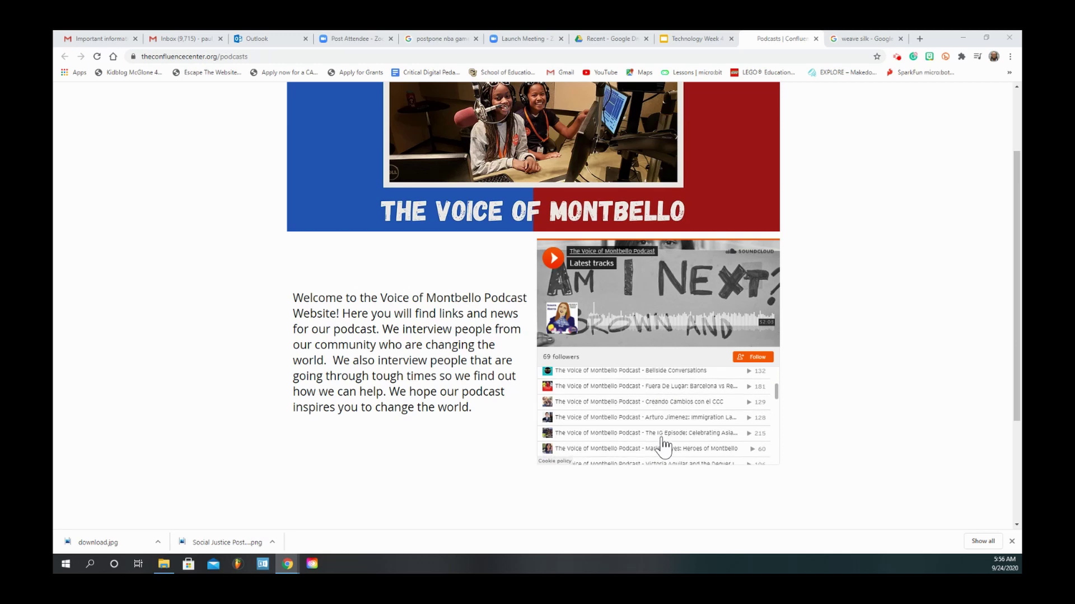
{"action": "scroll", "coordinate": [664, 446], "scroll_direction": "up", "scroll_amount": 2}
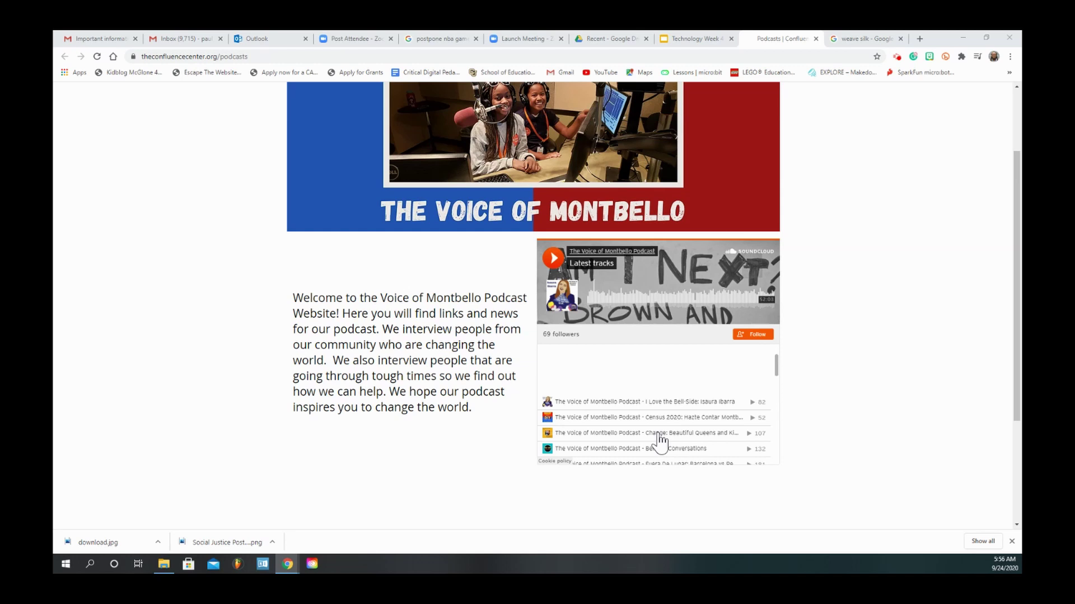
{"action": "scroll", "coordinate": [661, 442], "scroll_direction": "down", "scroll_amount": 3}
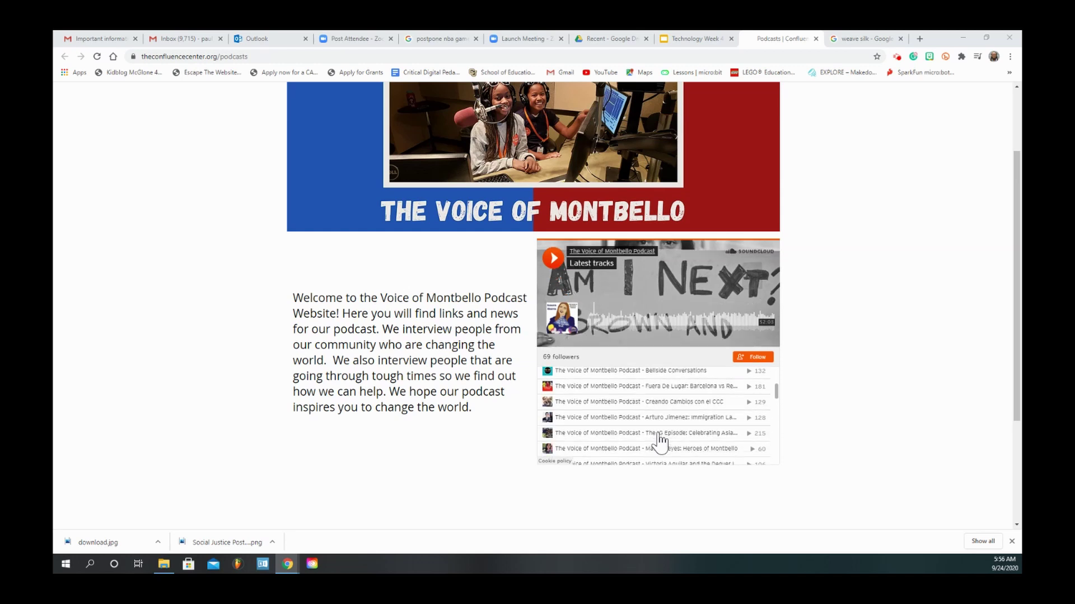
{"action": "scroll", "coordinate": [661, 442], "scroll_direction": "down", "scroll_amount": 5}
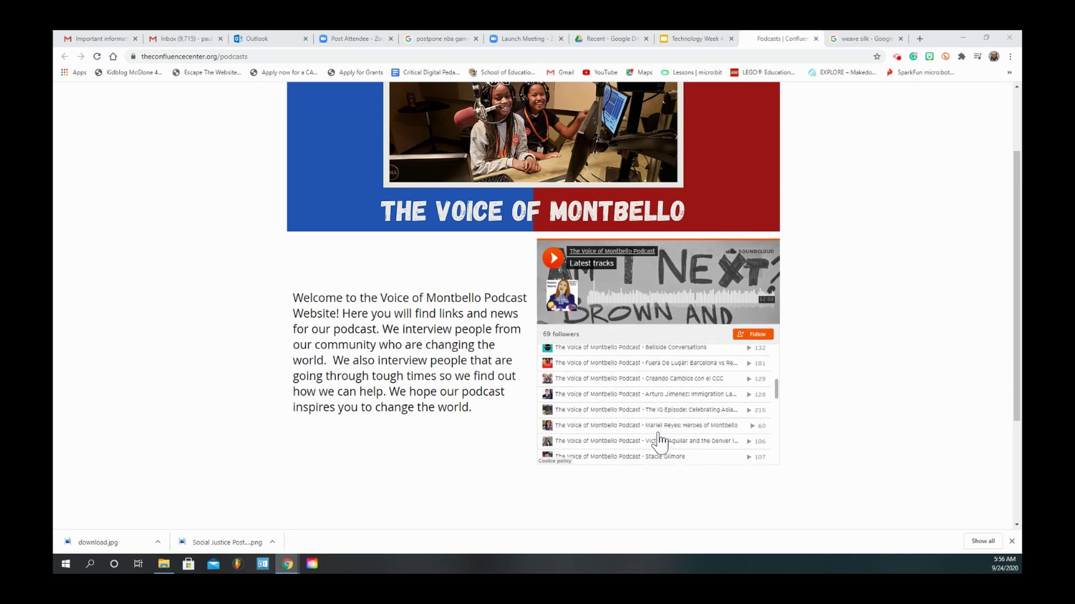
{"action": "scroll", "coordinate": [661, 442], "scroll_direction": "down", "scroll_amount": 5}
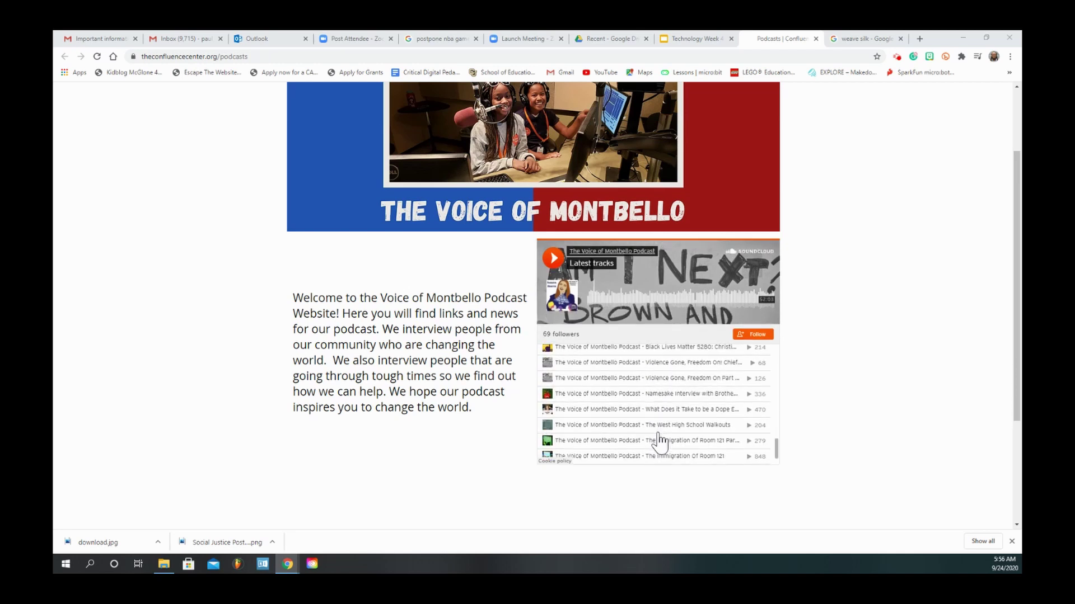
{"action": "scroll", "coordinate": [661, 442], "scroll_direction": "up", "scroll_amount": 10}
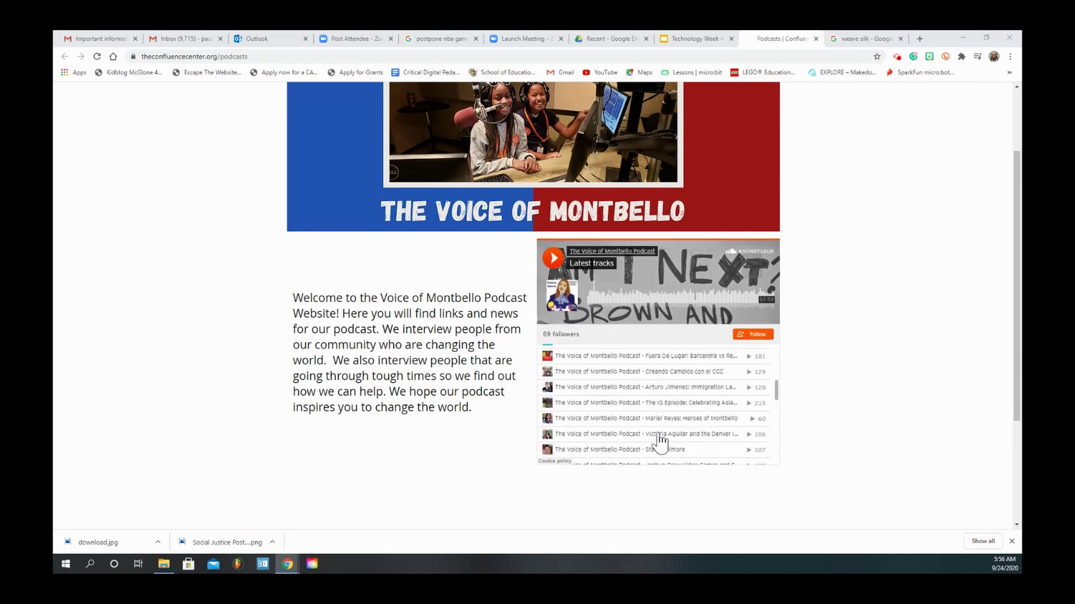
{"action": "scroll", "coordinate": [661, 443], "scroll_direction": "up", "scroll_amount": 2}
{"action": "scroll", "coordinate": [661, 442], "scroll_direction": "up", "scroll_amount": 3}
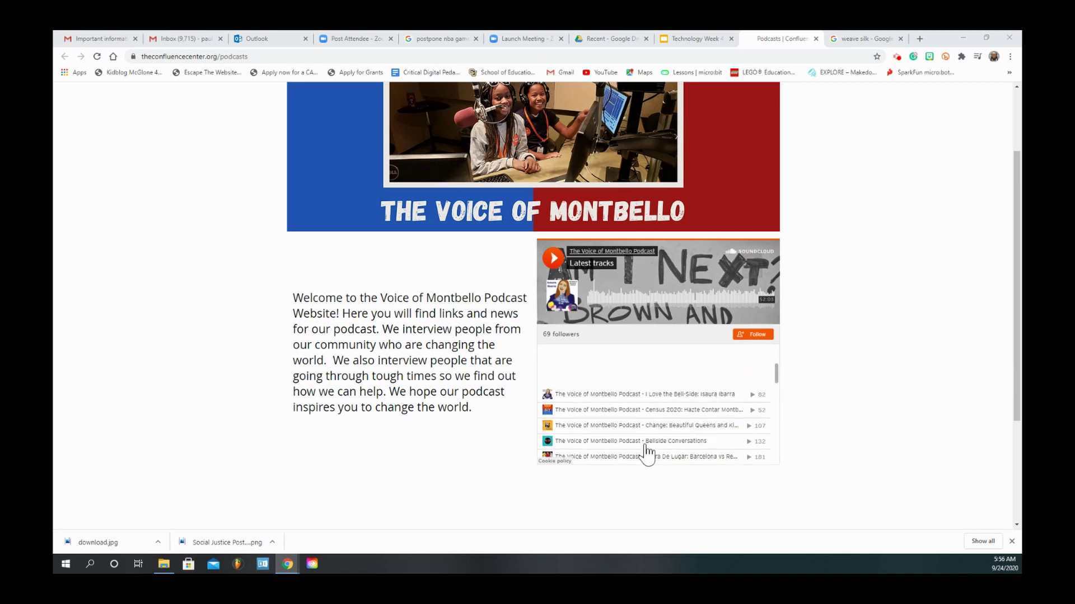
{"action": "left_click", "coordinate": [603, 426]}
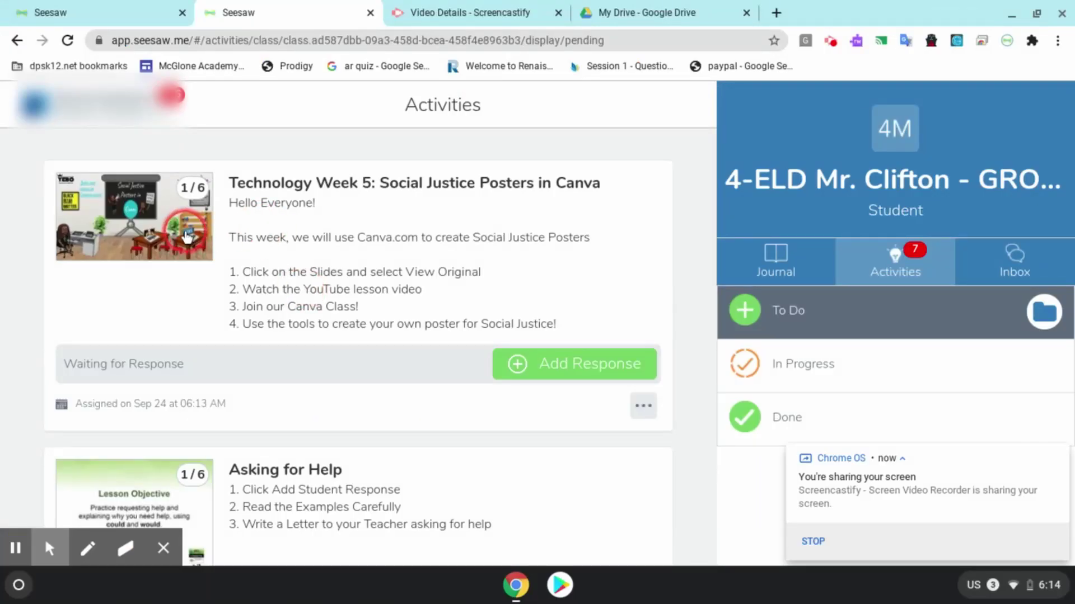
Step: Open the Technology Week 5 slides full-page and follow the Join our class in Canva.com! link
{"action": "left_click", "coordinate": [187, 238]}
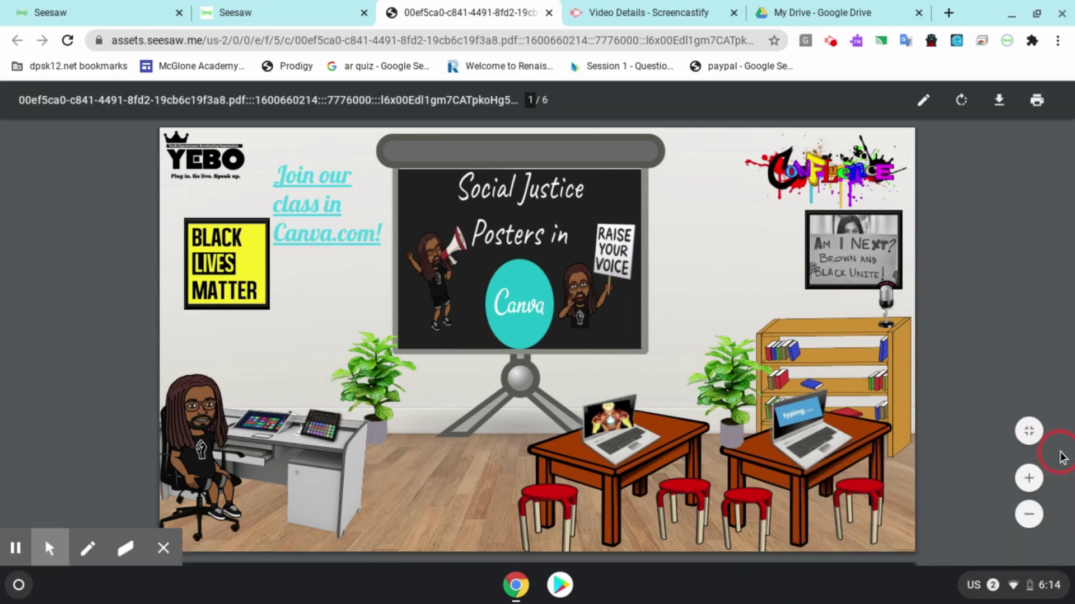
{"action": "left_click", "coordinate": [324, 234]}
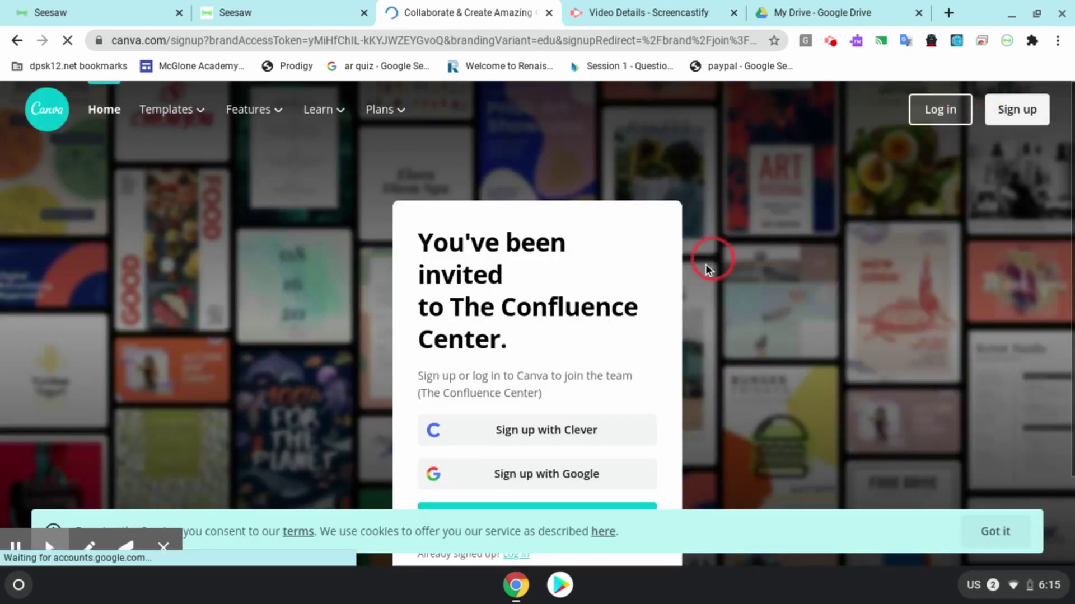
Step: Join Canva with Sign up with Google, selecting and confirming the Google account
{"action": "left_click", "coordinate": [505, 474]}
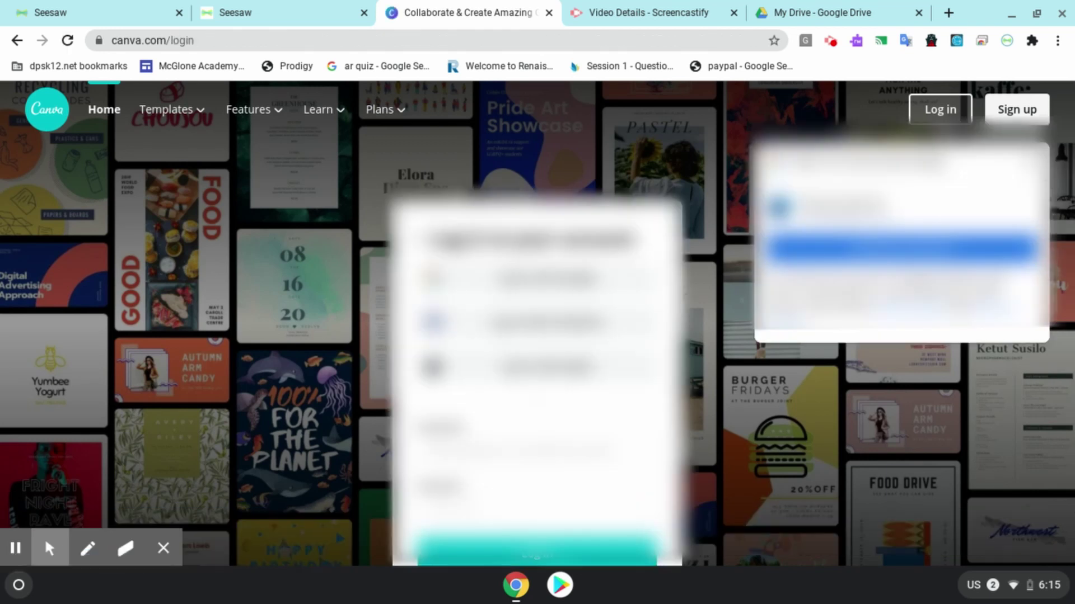
{"action": "left_click", "coordinate": [828, 246]}
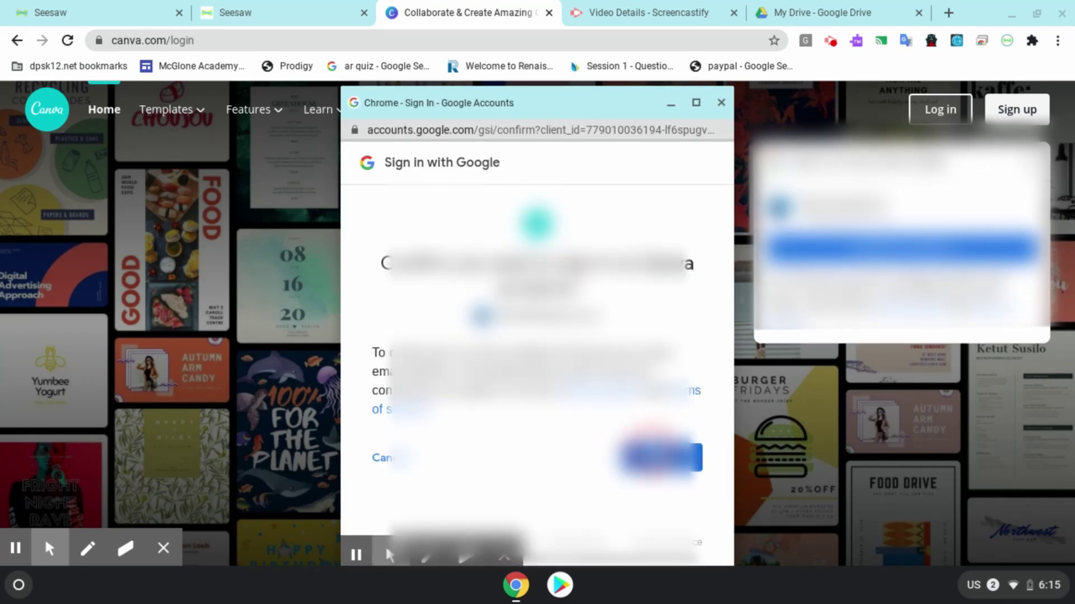
{"action": "left_click", "coordinate": [658, 456]}
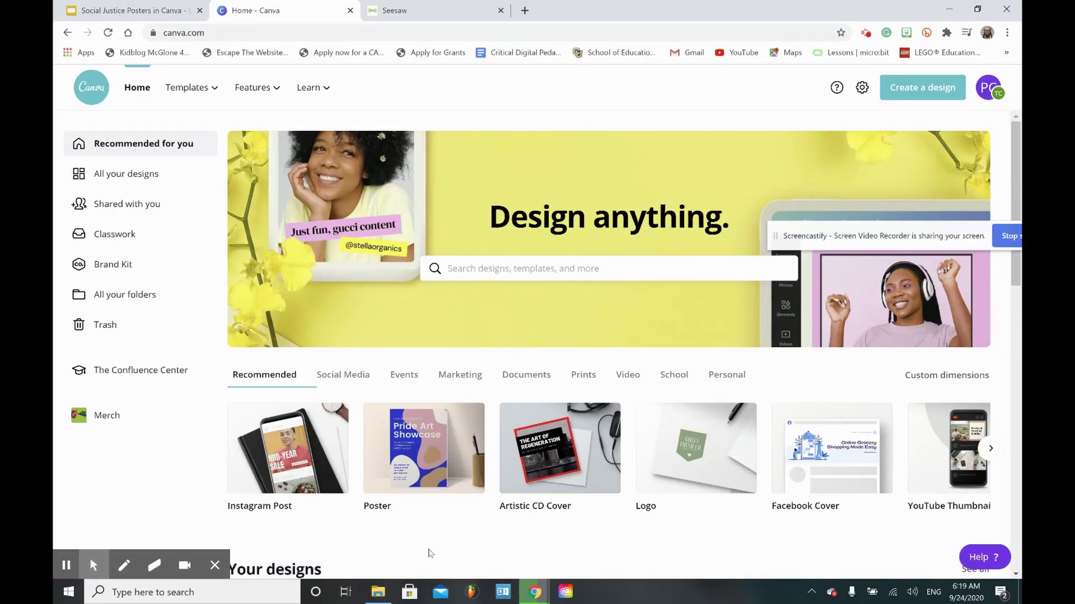
Step: Go to The Confluence Center team page and open the Create a design type list
{"action": "left_click", "coordinate": [152, 383]}
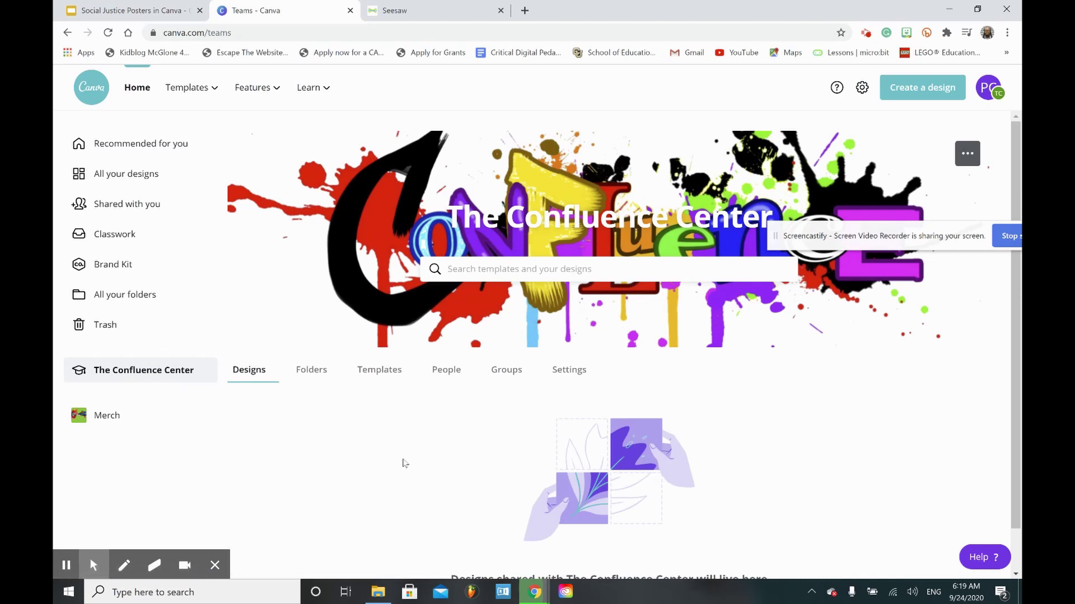
{"action": "scroll", "coordinate": [402, 462], "scroll_direction": "down", "scroll_amount": 1}
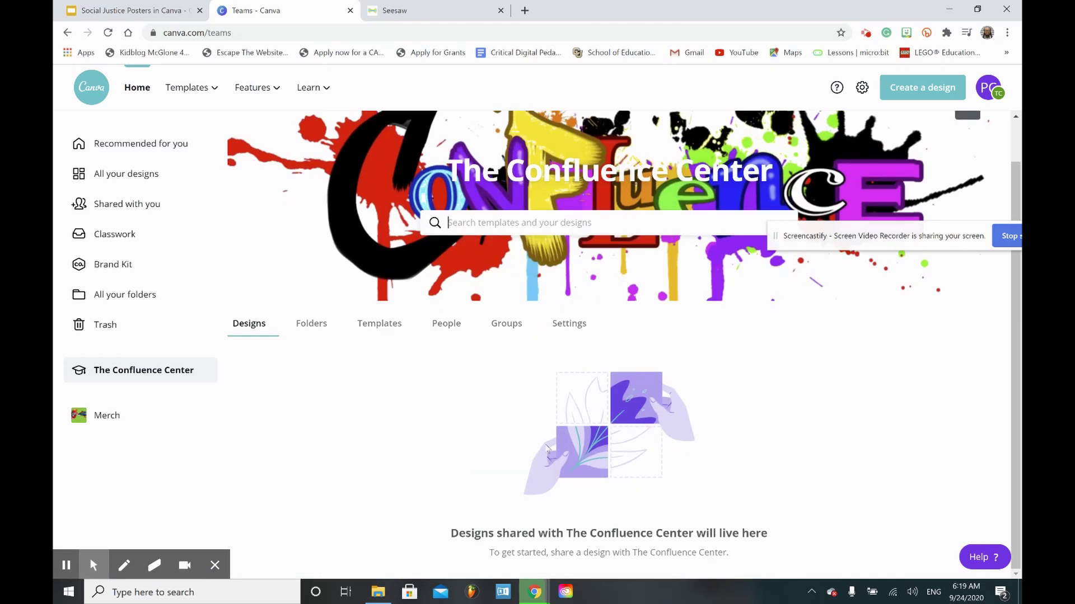
{"action": "scroll", "coordinate": [548, 448], "scroll_direction": "up", "scroll_amount": 1}
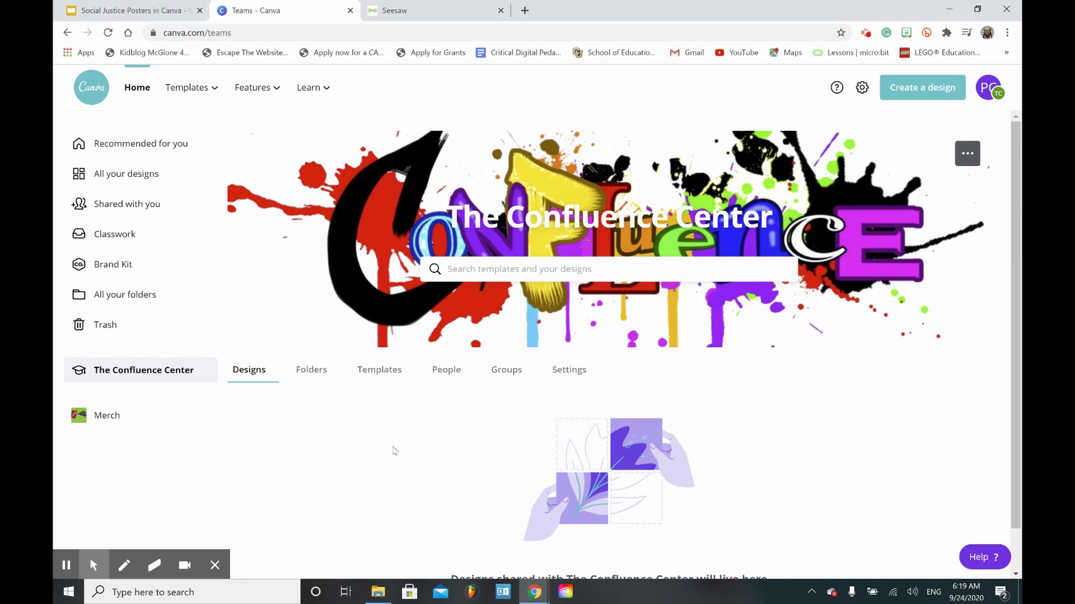
{"action": "mouse_move", "coordinate": [664, 197]}
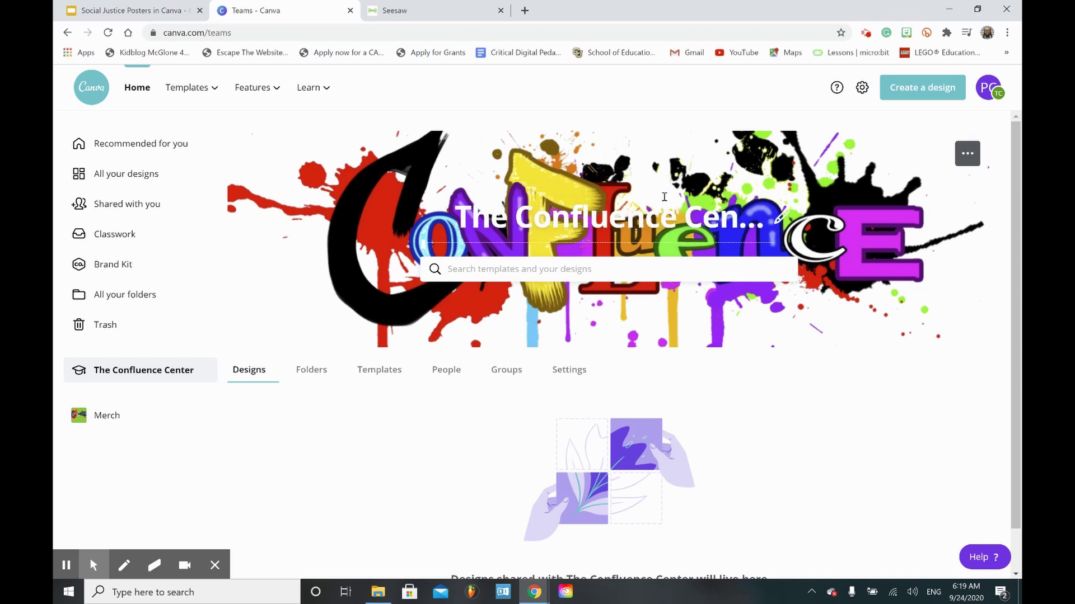
{"action": "left_click", "coordinate": [899, 90]}
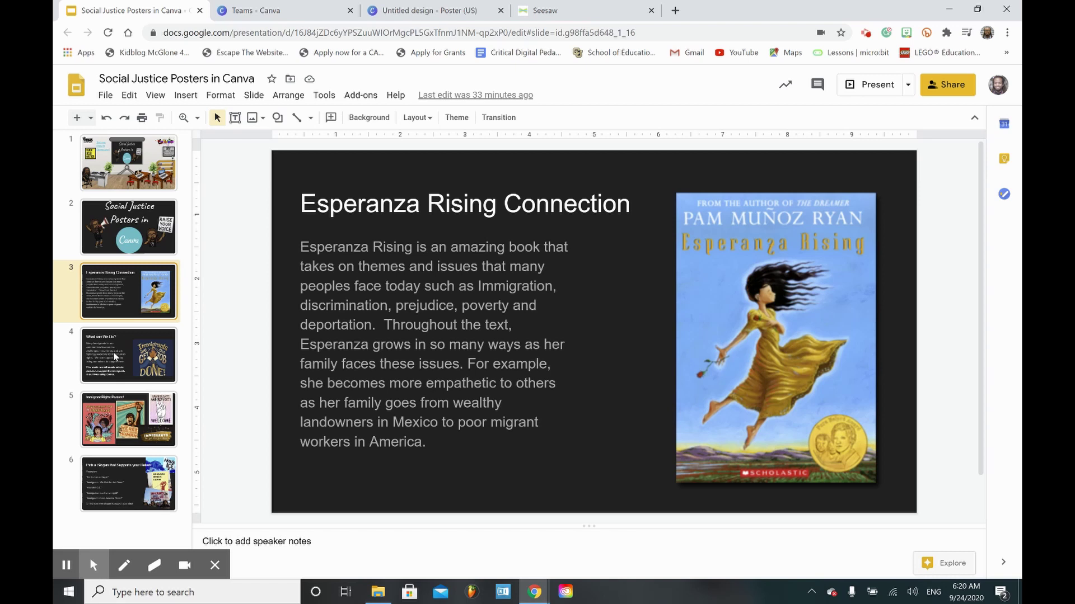
Step: Show slide 4, What can We Do?, from the filmstrip
{"action": "left_click", "coordinate": [104, 370]}
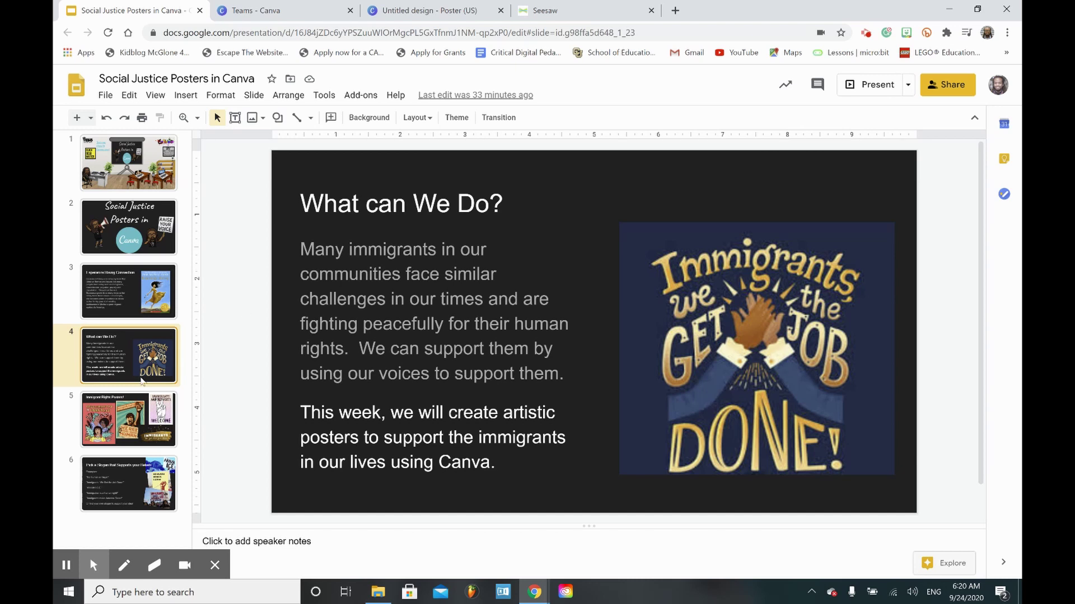
Step: Advance to the slogan examples slide, then switch to the blank Canva poster tab
{"action": "key", "text": "Down"}
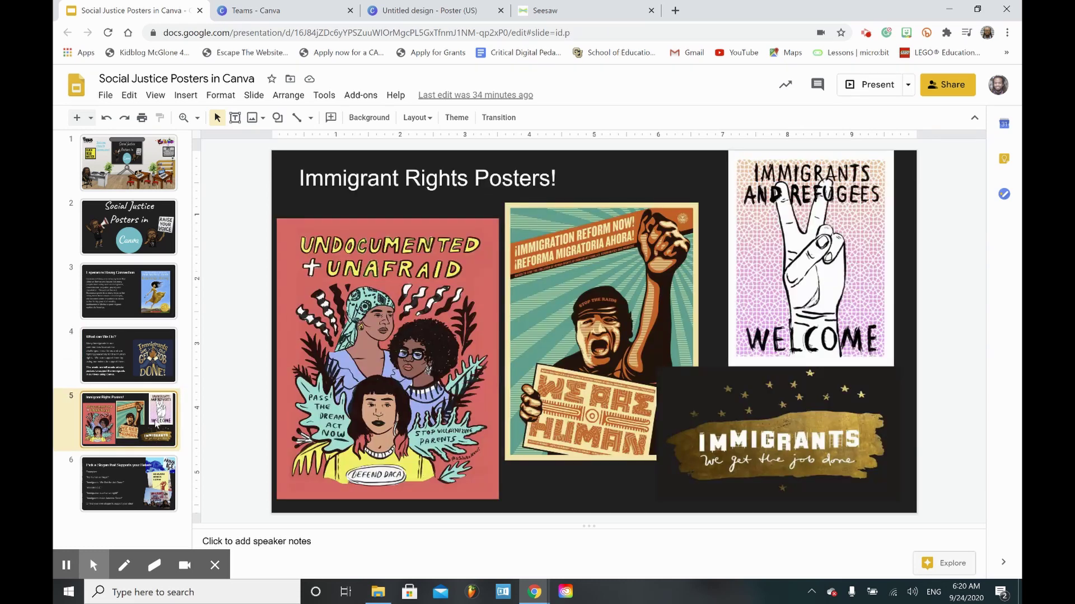
{"action": "left_click", "coordinate": [116, 483]}
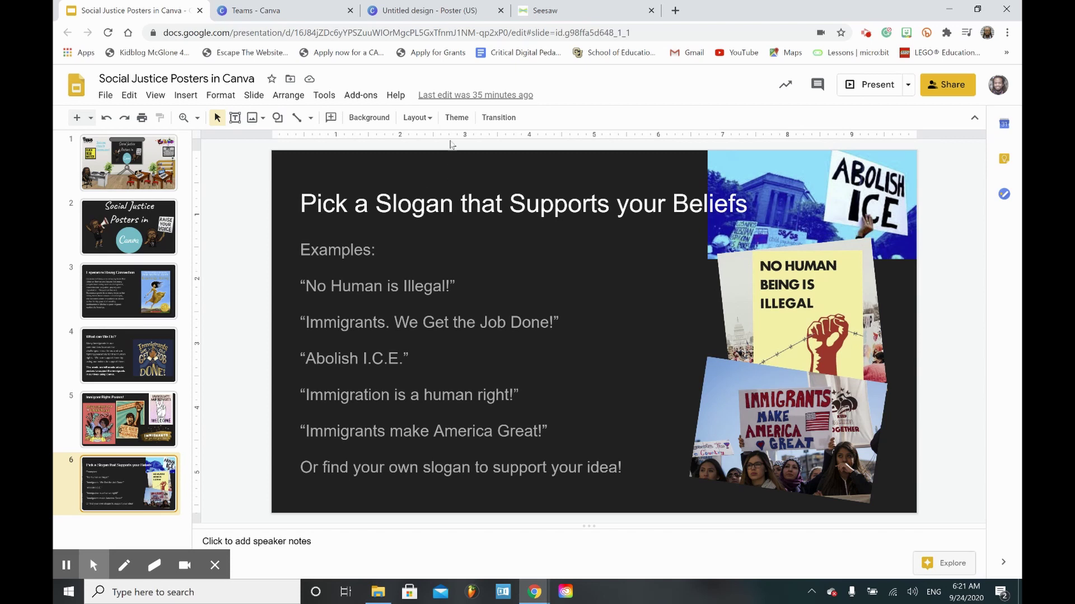
{"action": "left_click", "coordinate": [416, 11]}
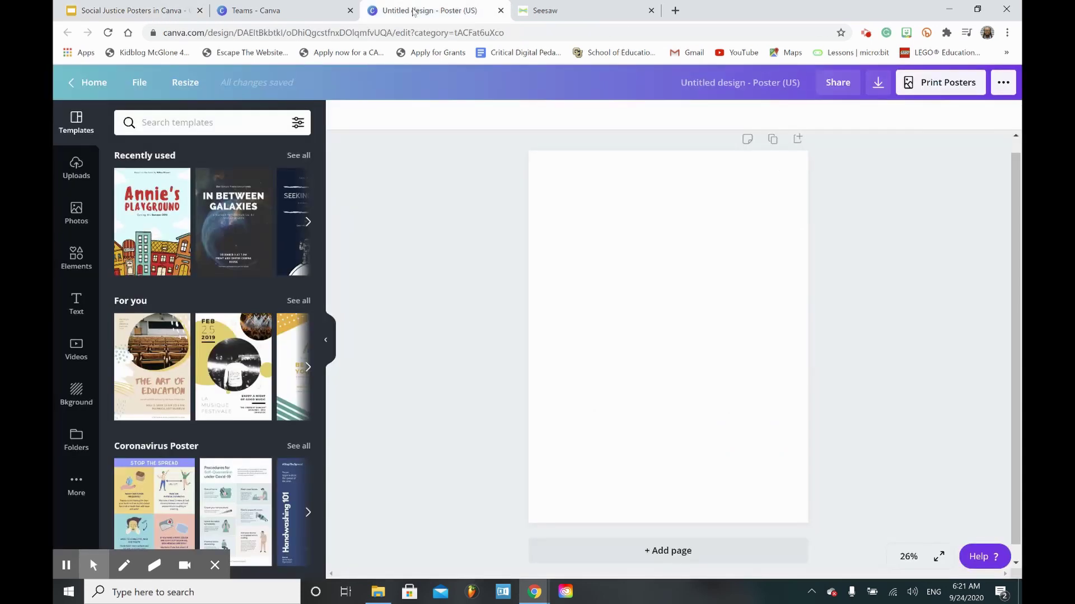
Step: Browse Canva's stock Photos and Uploads images, then start a search in a new Chrome tab
{"action": "left_click", "coordinate": [77, 209]}
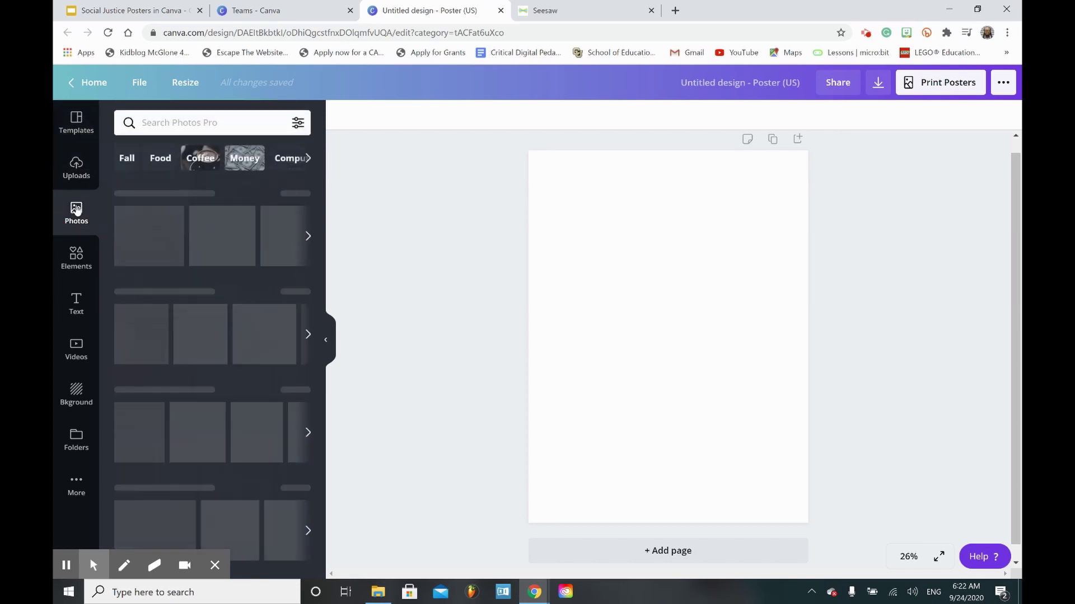
{"action": "scroll", "coordinate": [238, 346], "scroll_direction": "down", "scroll_amount": 7}
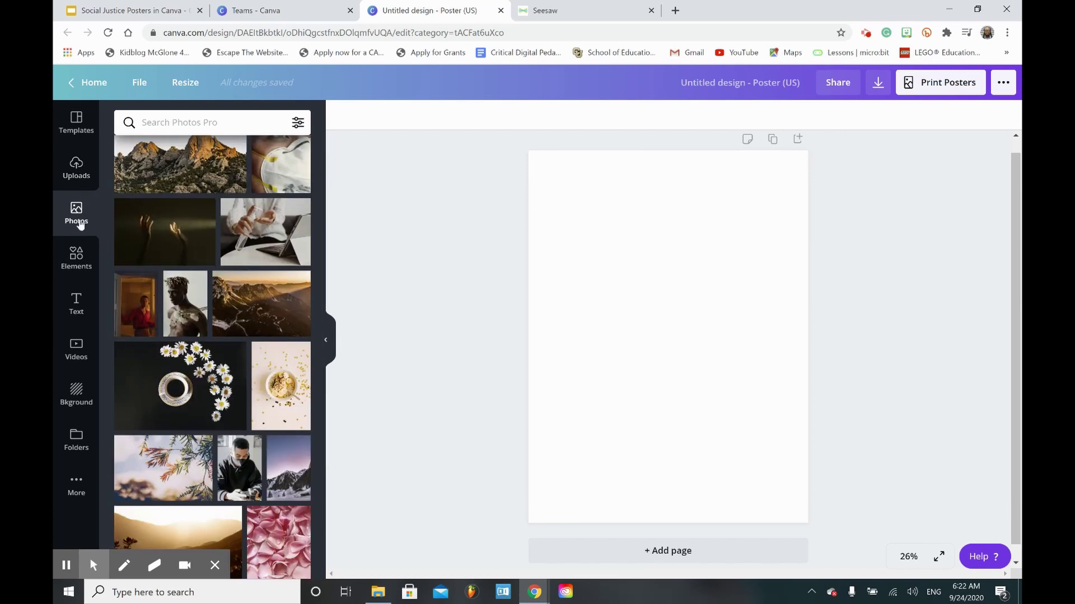
{"action": "left_click", "coordinate": [78, 169]}
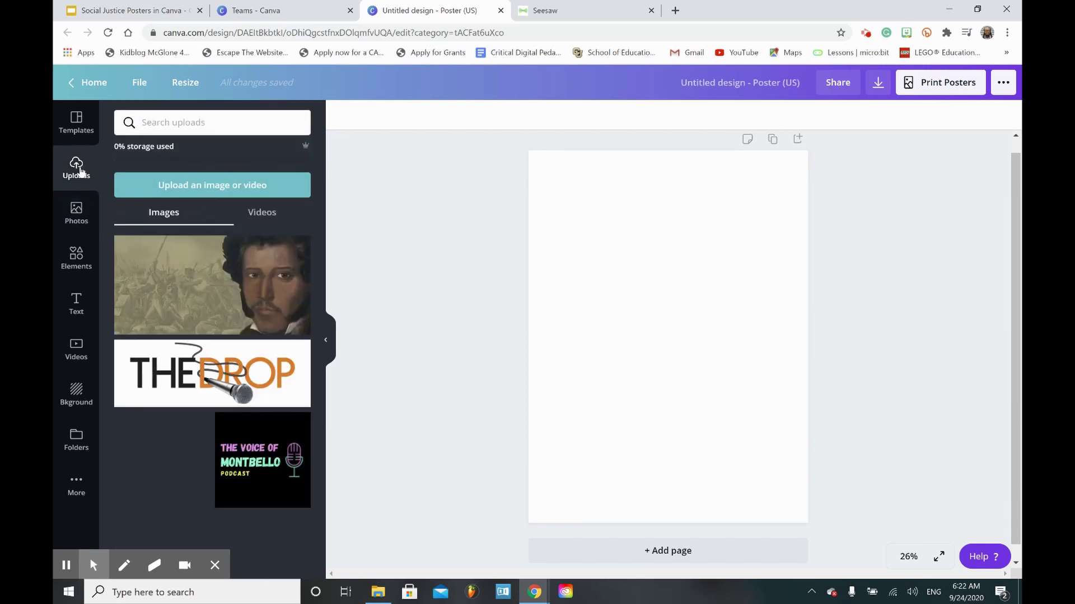
{"action": "scroll", "coordinate": [191, 331], "scroll_direction": "down", "scroll_amount": 3}
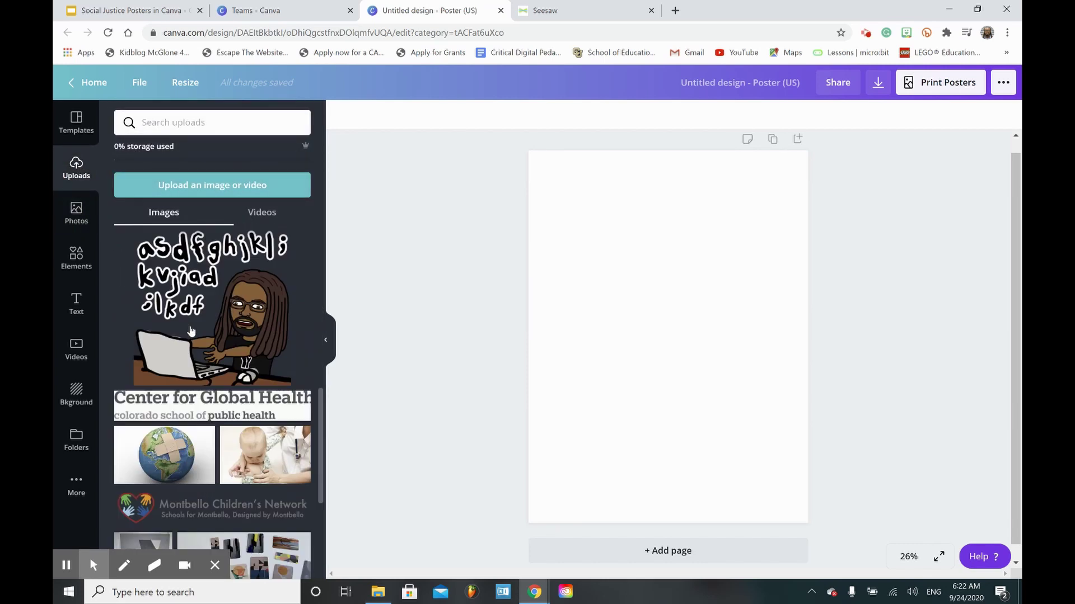
{"action": "scroll", "coordinate": [191, 331], "scroll_direction": "down", "scroll_amount": 15}
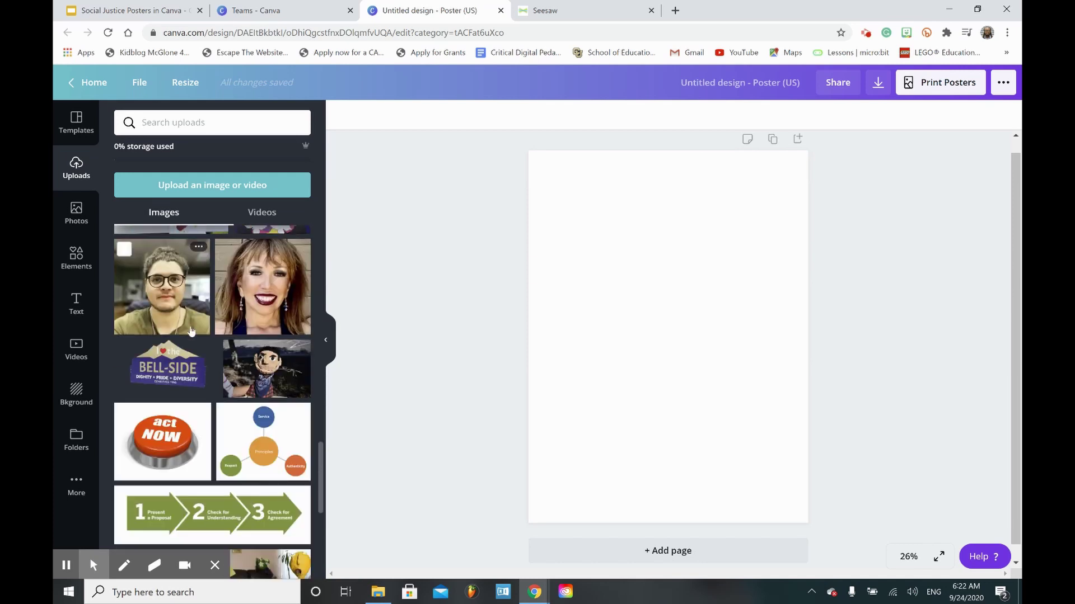
{"action": "scroll", "coordinate": [191, 331], "scroll_direction": "down", "scroll_amount": 15}
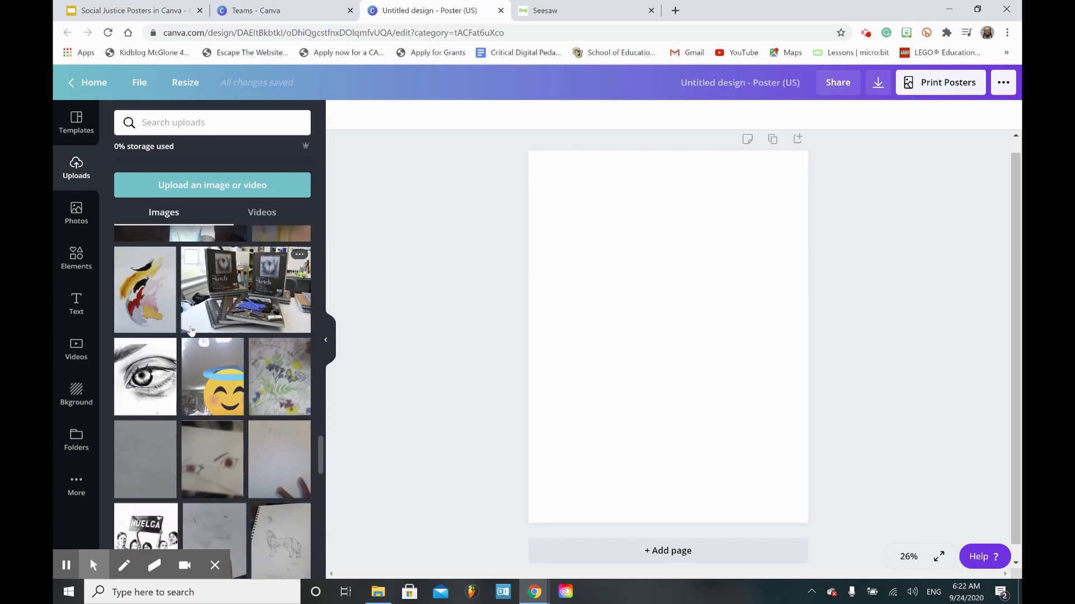
{"action": "scroll", "coordinate": [191, 331], "scroll_direction": "down", "scroll_amount": 10}
{"action": "left_click", "coordinate": [675, 10]}
{"action": "left_click", "coordinate": [664, 28]}
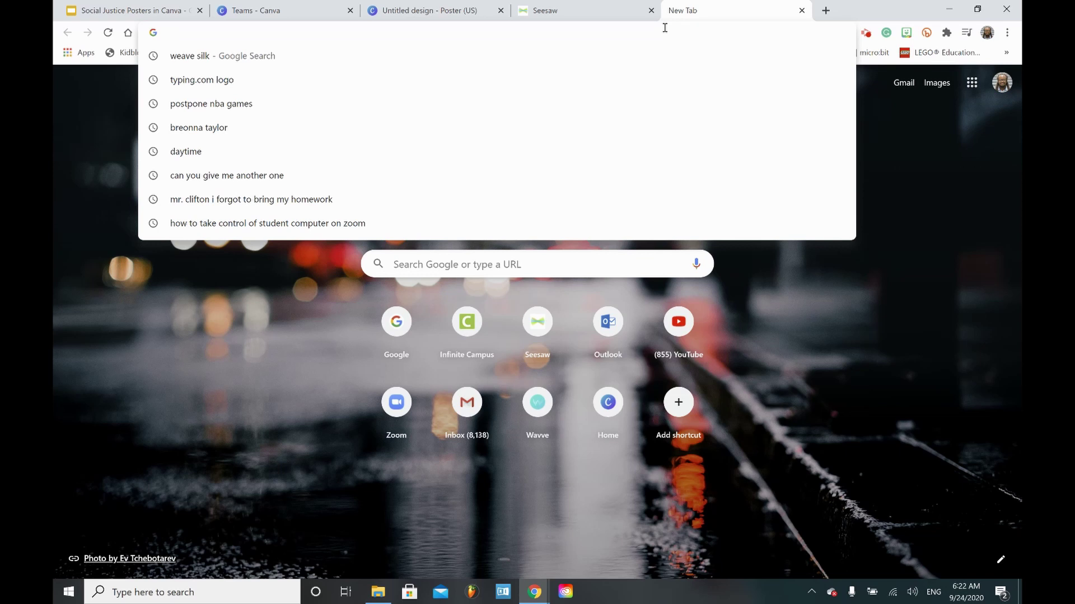
Step: Search Google for the immigrant-rights activist by name and show the Images results
{"action": "type", "text": "jea"}
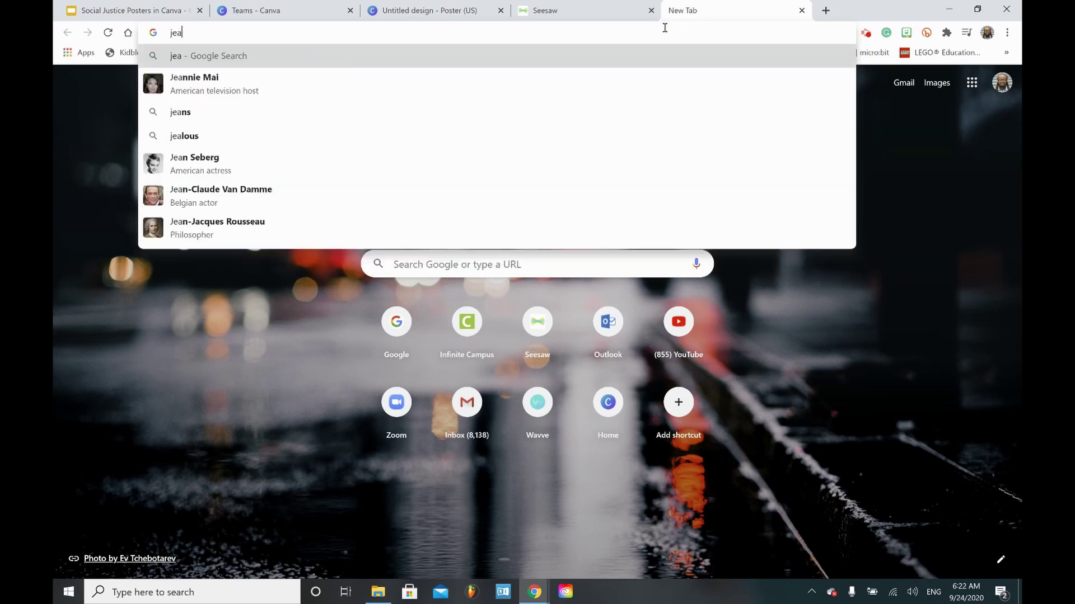
{"action": "type", "text": "nette vi"}
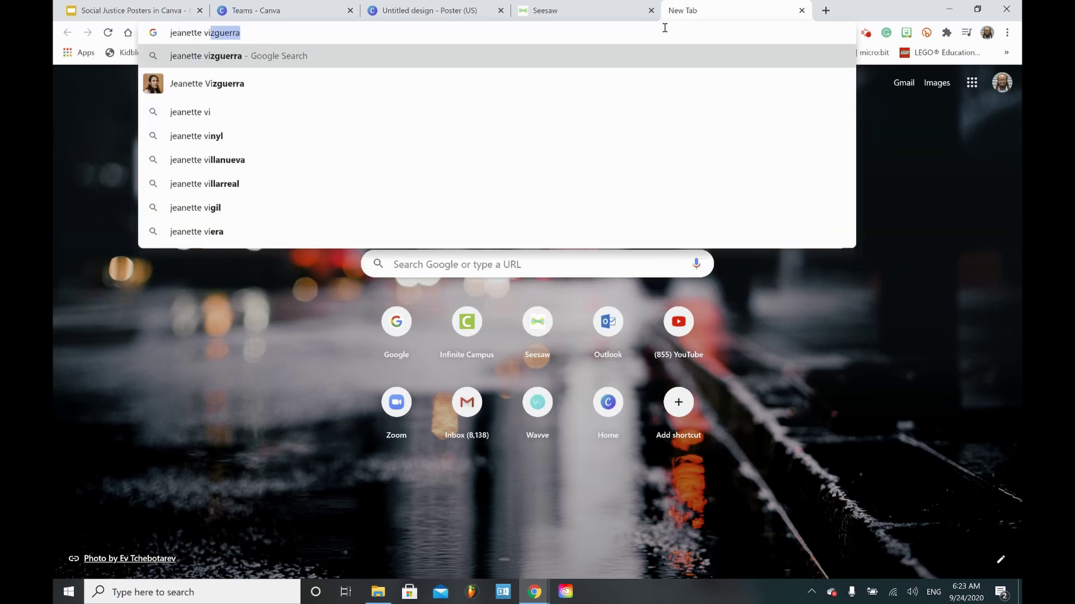
{"action": "type", "text": "zgue"}
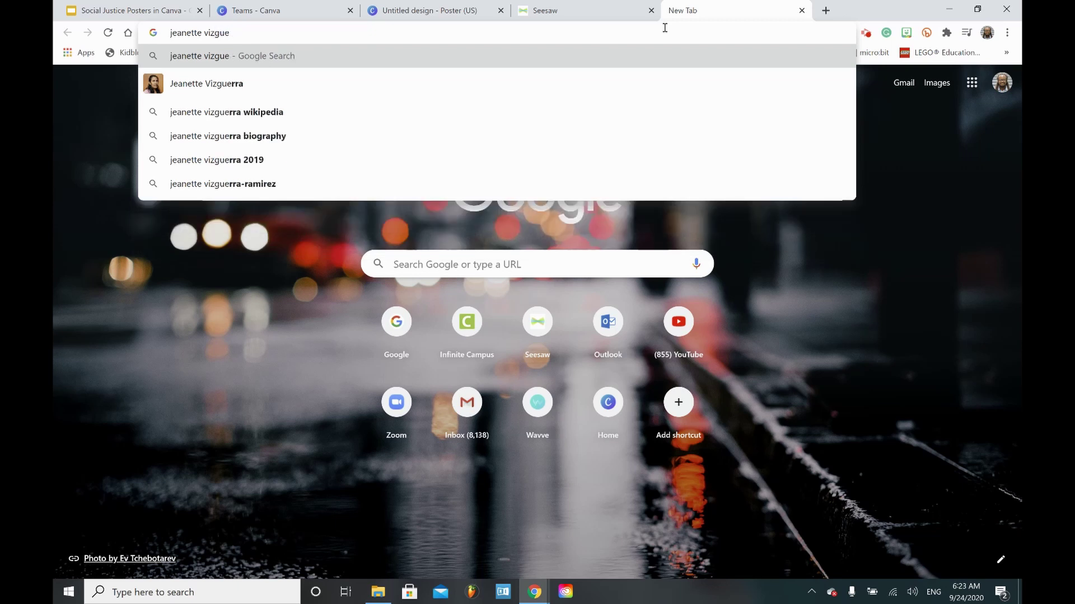
{"action": "type", "text": "rra"}
{"action": "key", "text": "Return"}
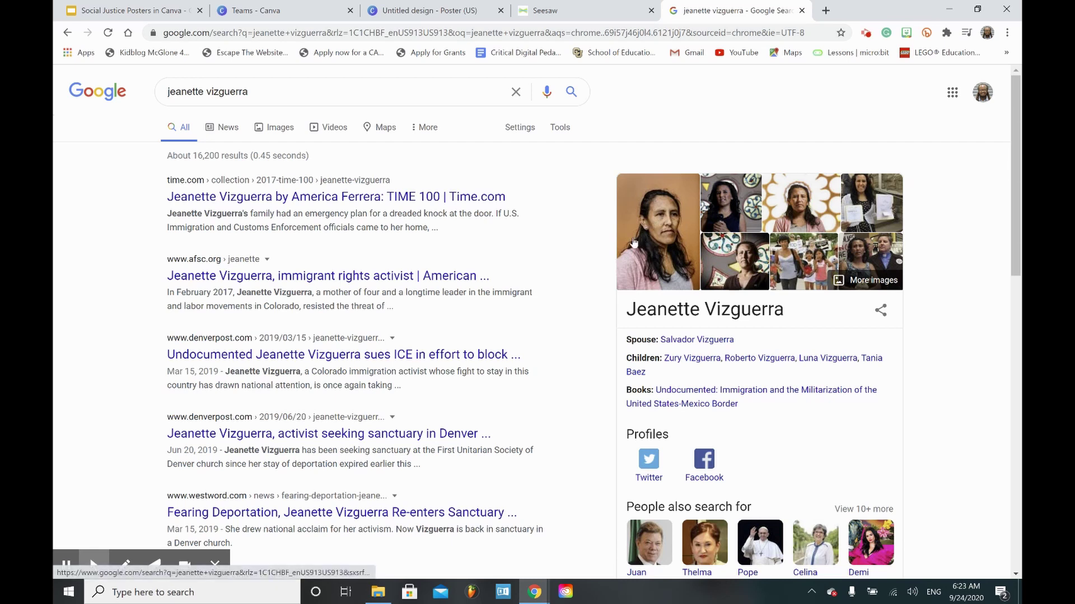
{"action": "left_click", "coordinate": [274, 128]}
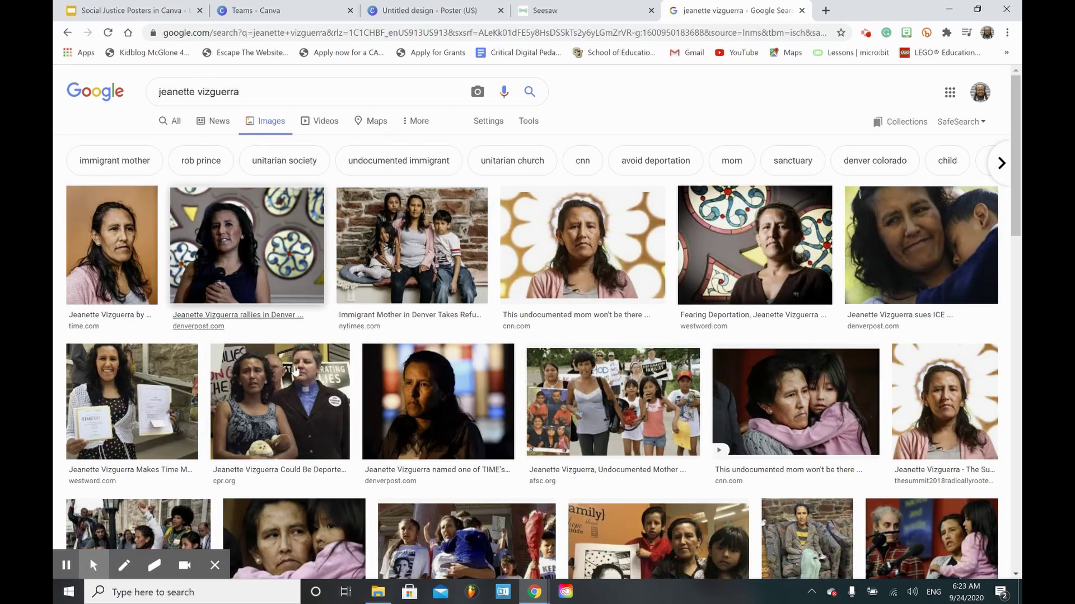
{"action": "scroll", "coordinate": [316, 379], "scroll_direction": "down", "scroll_amount": 5}
{"action": "scroll", "coordinate": [305, 375], "scroll_direction": "up", "scroll_amount": 5}
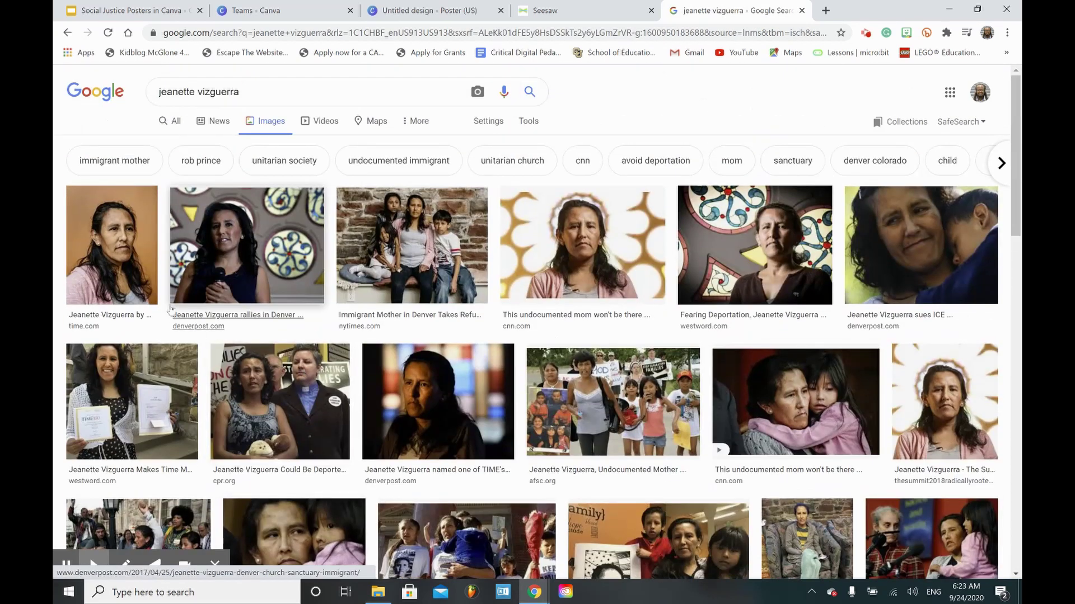
Step: Save the first portrait result to the computer as a JPG with Save image as
{"action": "left_click", "coordinate": [103, 238]}
{"action": "right_click", "coordinate": [719, 286]}
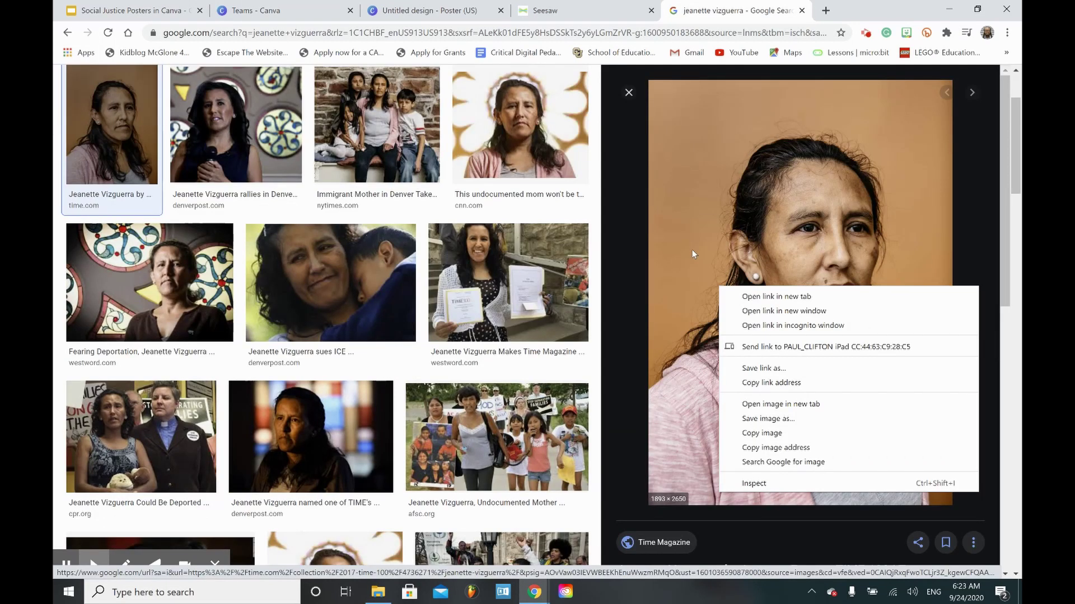
{"action": "left_click", "coordinate": [804, 420]}
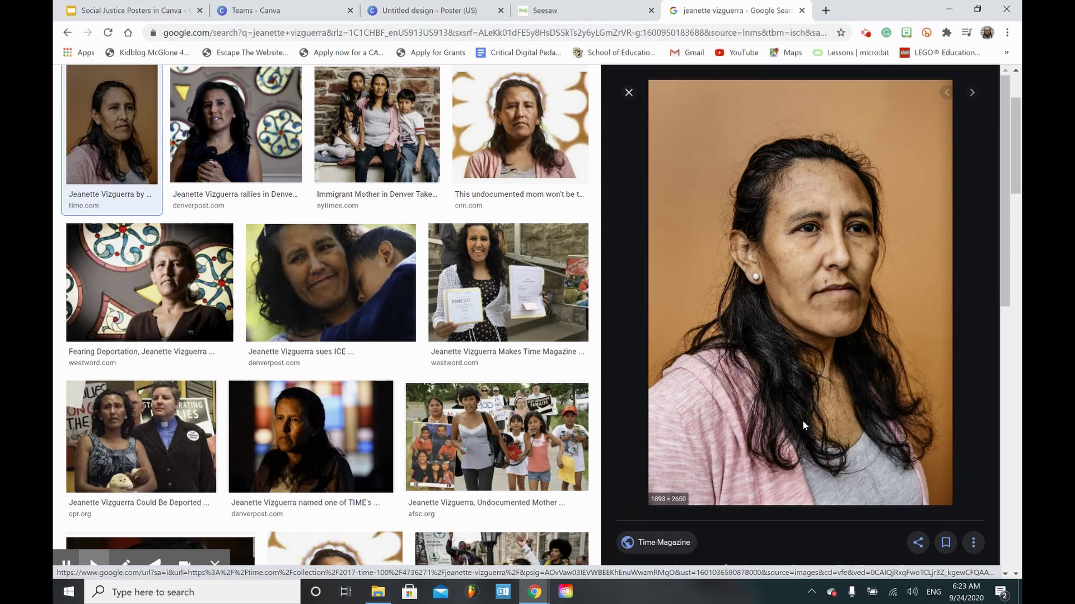
{"action": "left_click", "coordinate": [338, 345]}
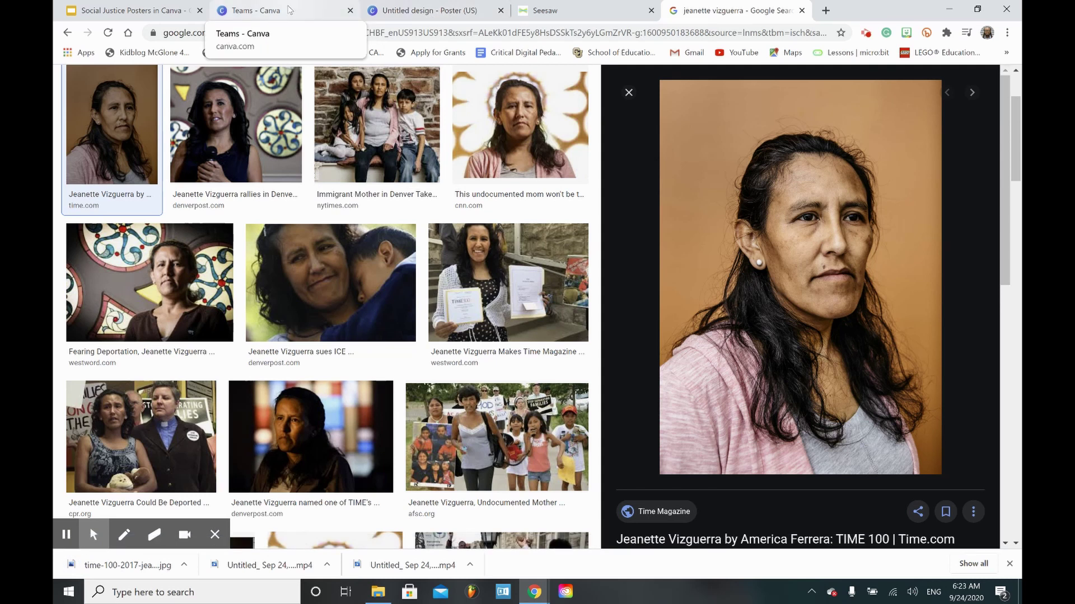
Step: Upload the saved portrait JPG from the device into the Canva poster's uploads
{"action": "left_click", "coordinate": [413, 12]}
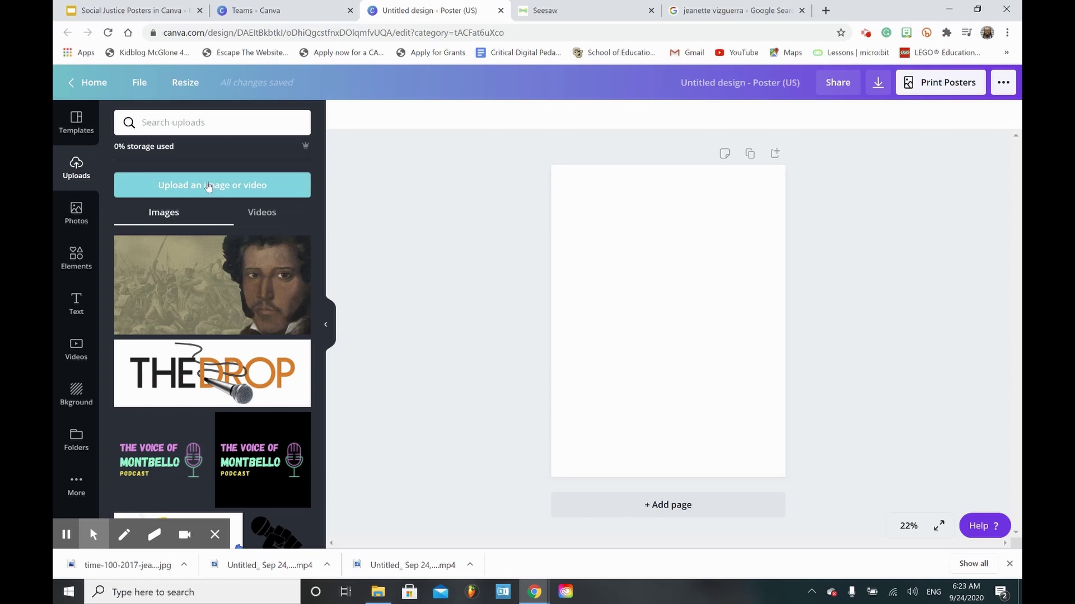
{"action": "left_click", "coordinate": [208, 185]}
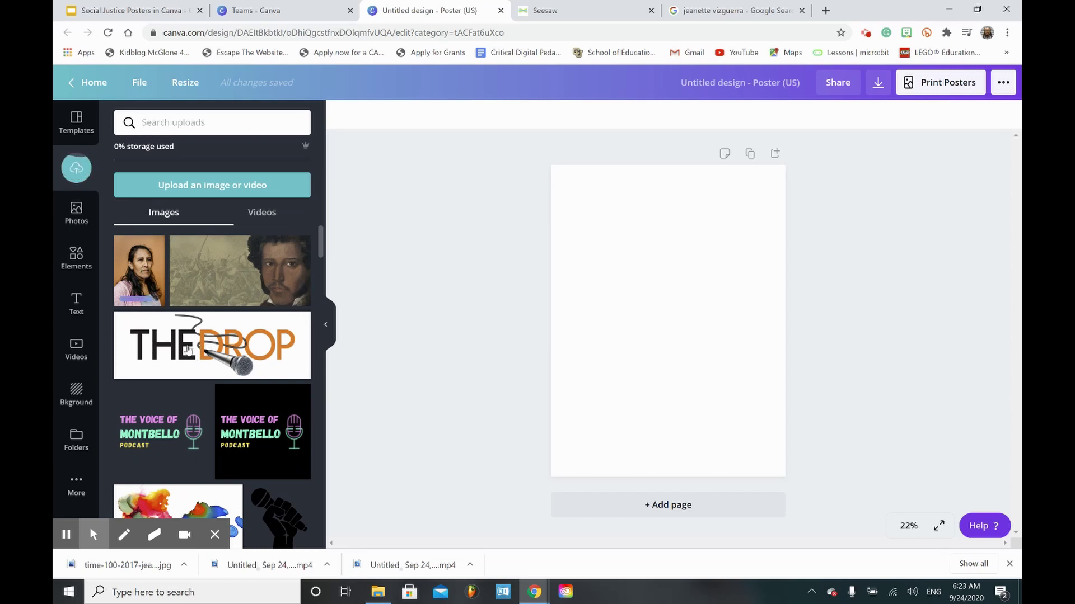
{"action": "mouse_move", "coordinate": [197, 365]}
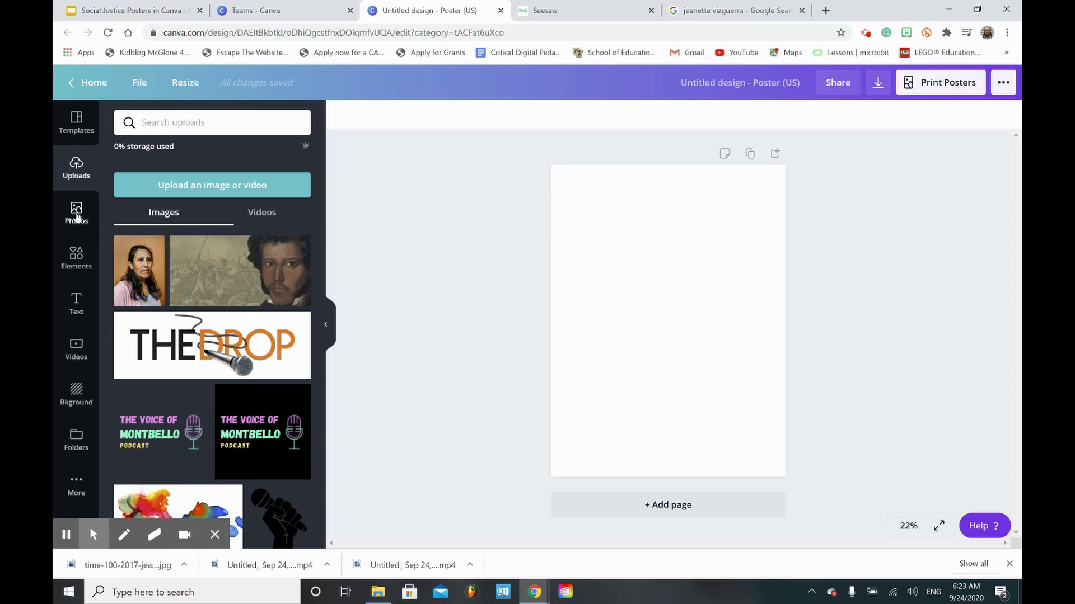
{"action": "left_click", "coordinate": [77, 217]}
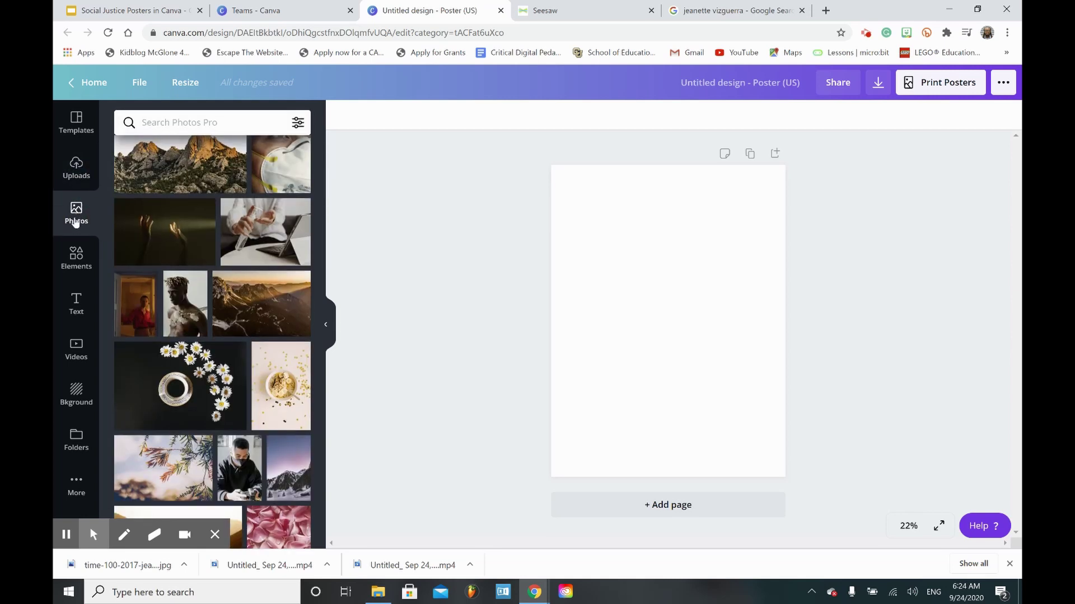
{"action": "left_click", "coordinate": [199, 121]}
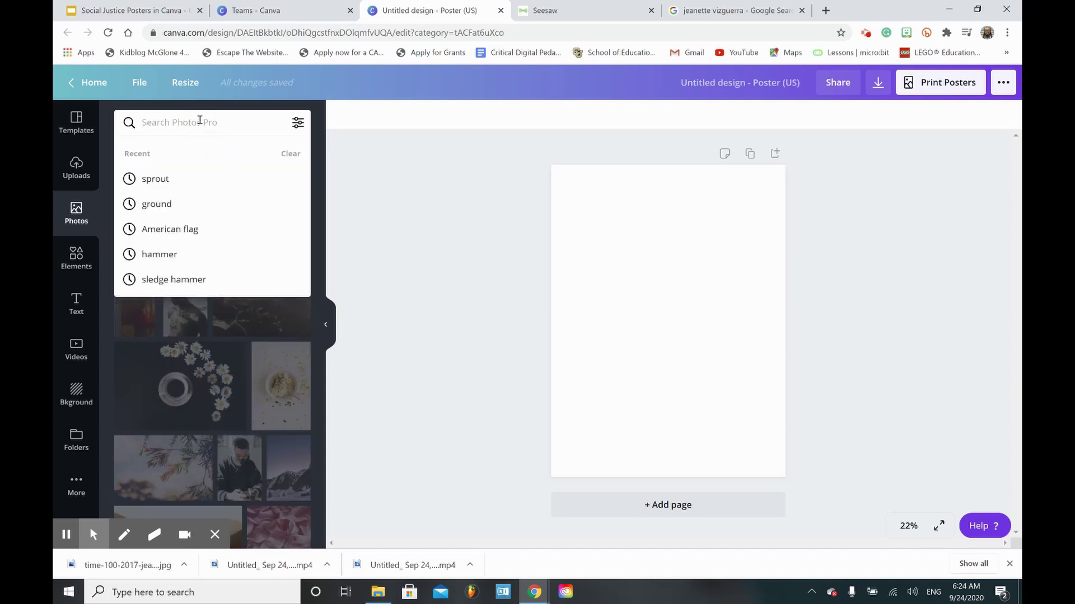
{"action": "type", "text": "baske"}
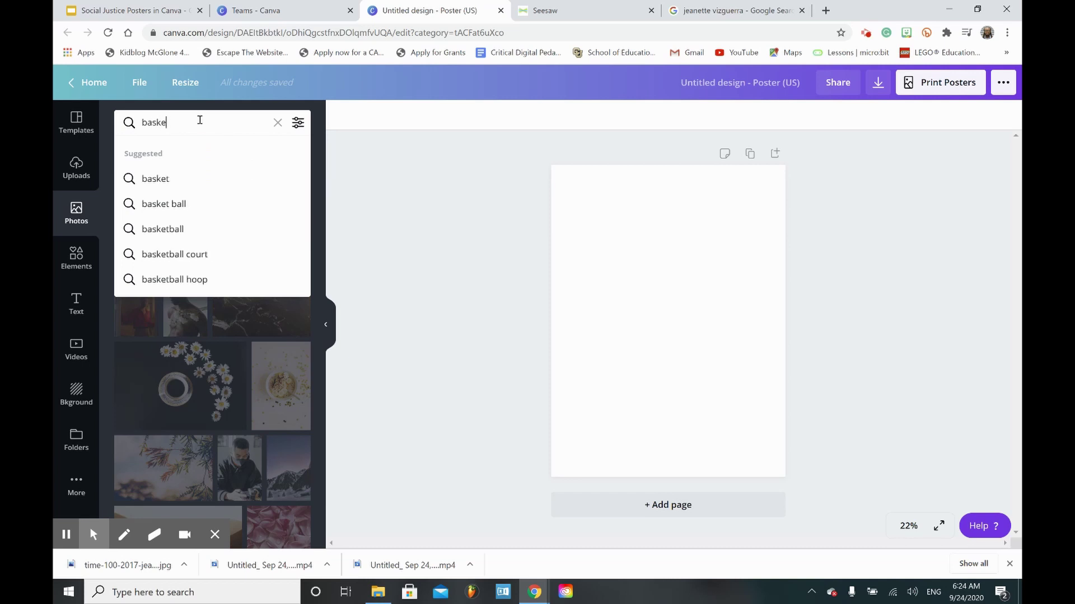
{"action": "type", "text": "tball"}
{"action": "key", "text": "Return"}
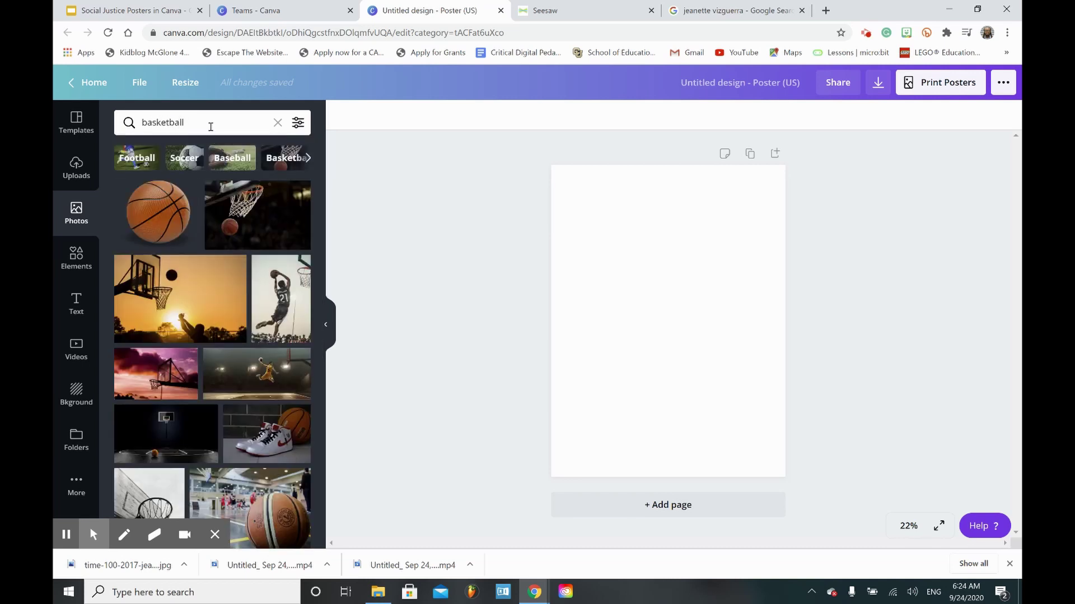
{"action": "left_click", "coordinate": [211, 127]}
{"action": "key", "text": "BackSpace"}
{"action": "key", "text": "BackSpace"}
{"action": "key", "text": "BackSpace"}
{"action": "key", "text": "BackSpace"}
{"action": "key", "text": "BackSpace"}
{"action": "key", "text": "BackSpace"}
{"action": "key", "text": "BackSpace"}
{"action": "key", "text": "BackSpace"}
{"action": "key", "text": "BackSpace"}
{"action": "key", "text": "BackSpace"}
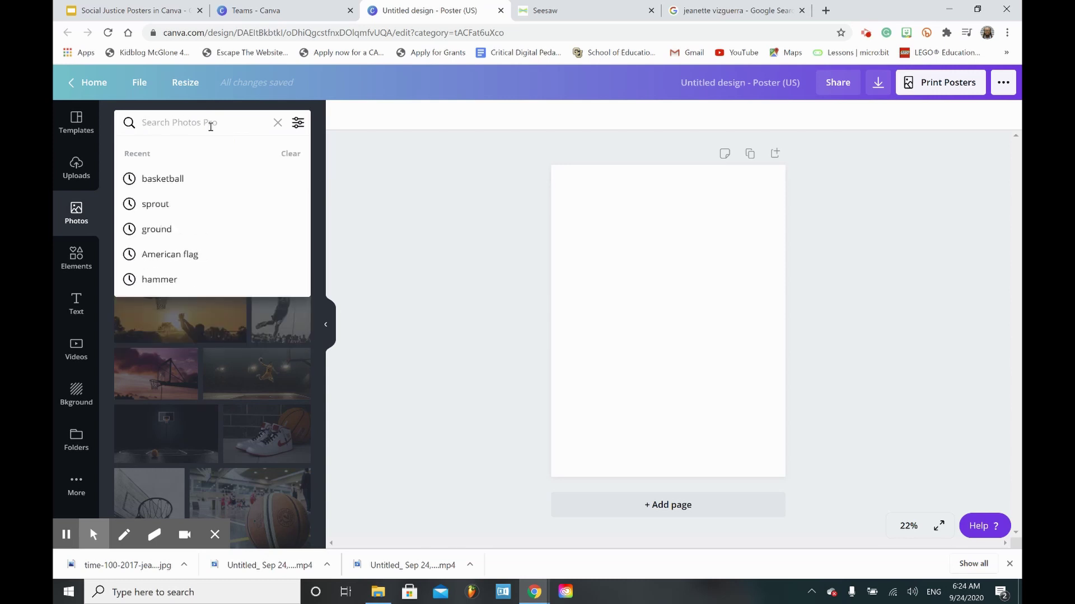
{"action": "type", "text": "black "}
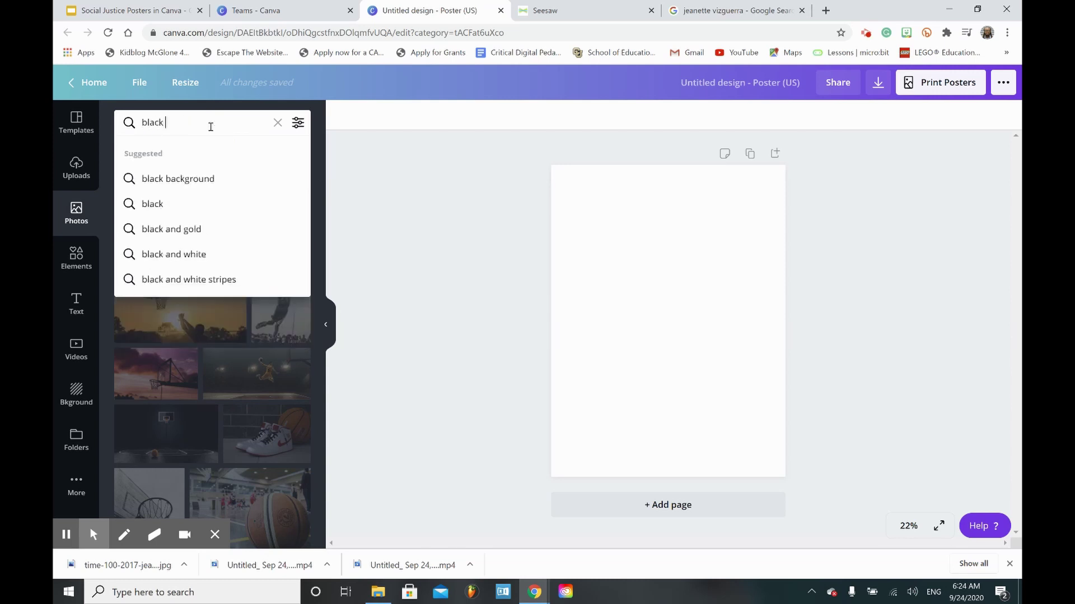
{"action": "type", "text": "fist"}
{"action": "key", "text": "Return"}
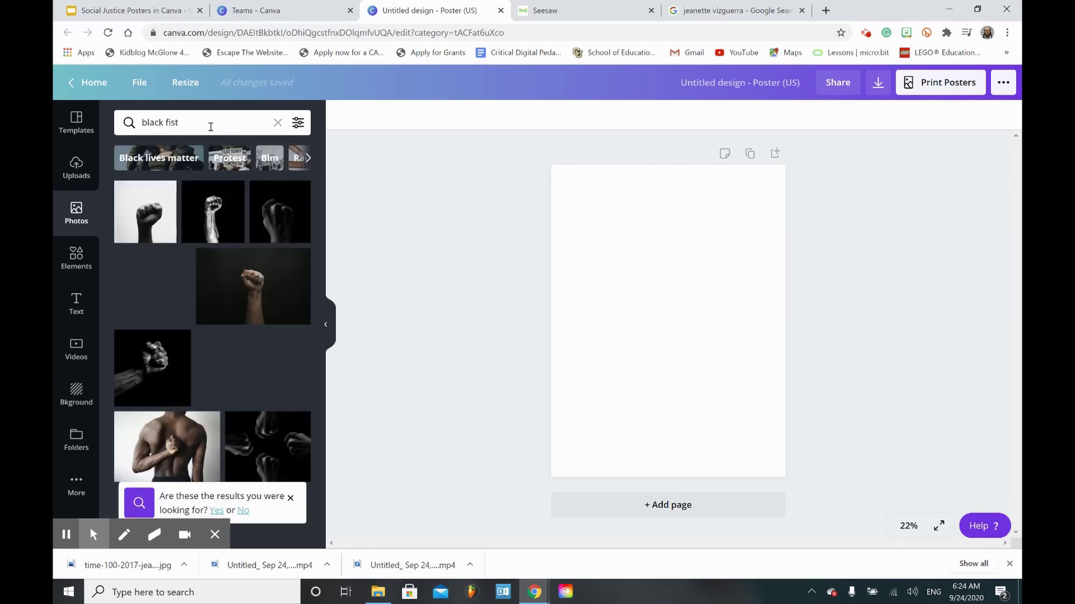
{"action": "scroll", "coordinate": [221, 291], "scroll_direction": "down", "scroll_amount": 8}
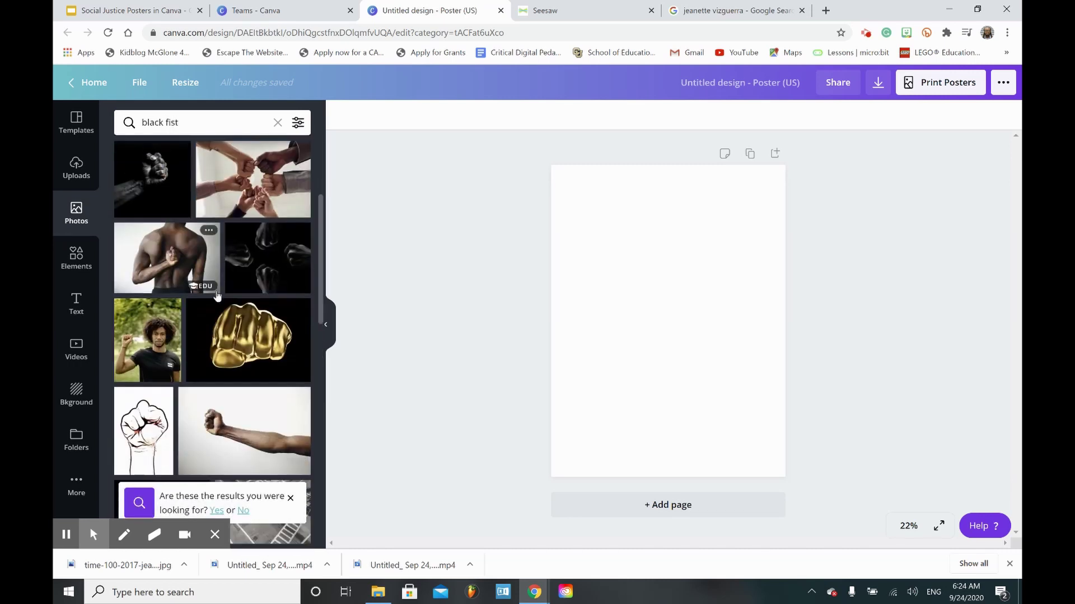
{"action": "scroll", "coordinate": [218, 295], "scroll_direction": "up", "scroll_amount": 3}
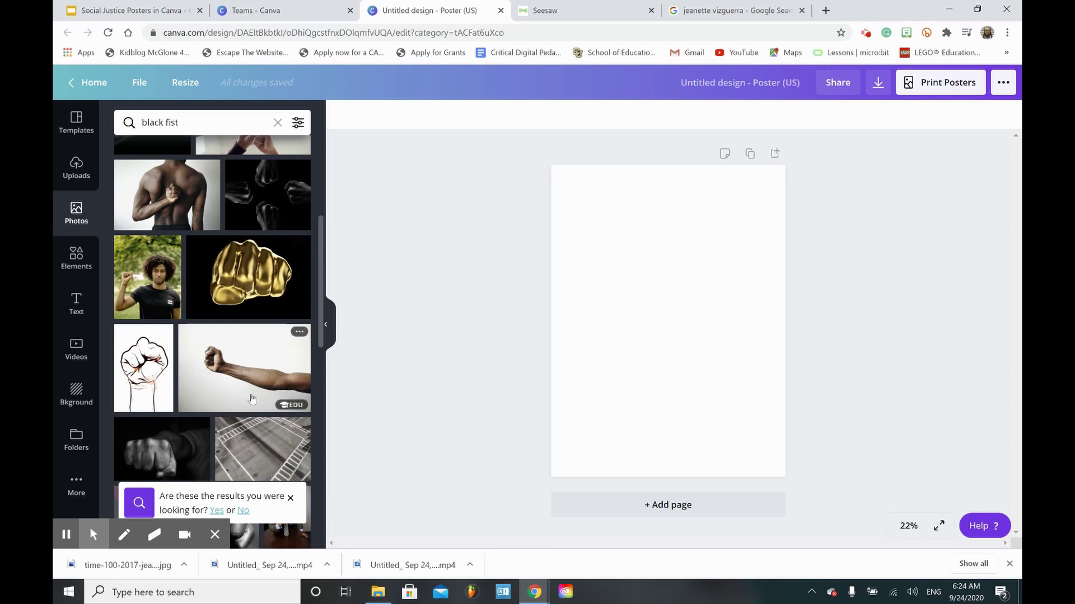
{"action": "scroll", "coordinate": [250, 399], "scroll_direction": "down", "scroll_amount": 5}
{"action": "scroll", "coordinate": [246, 395], "scroll_direction": "down", "scroll_amount": 5}
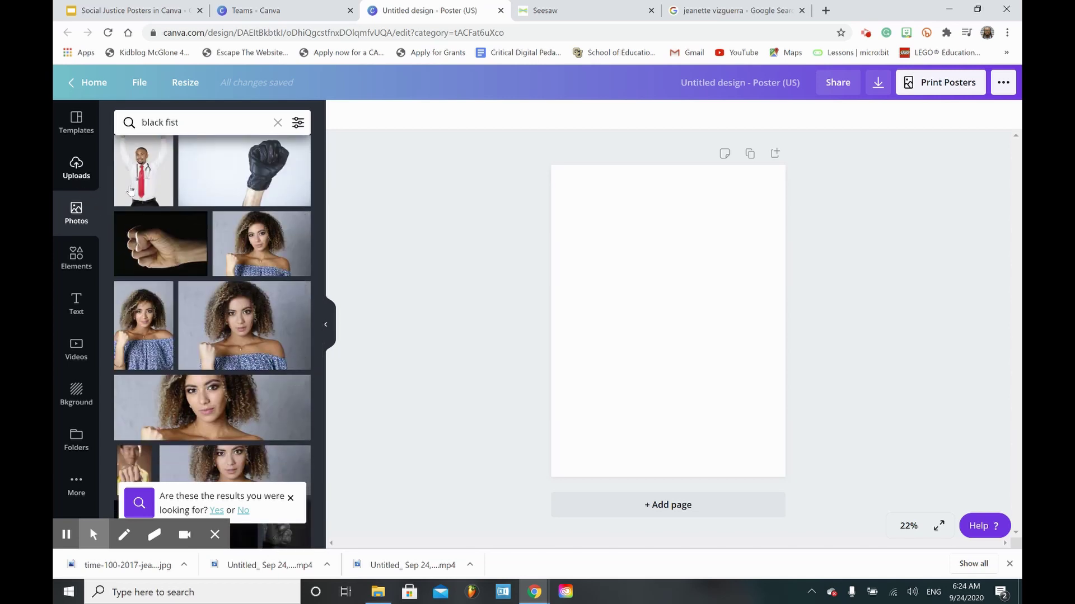
{"action": "scroll", "coordinate": [163, 200], "scroll_direction": "up", "scroll_amount": 2}
Step: Drag the uploaded pink-cardigan portrait onto the blank poster page as a full-page photo
{"action": "left_click", "coordinate": [278, 122]}
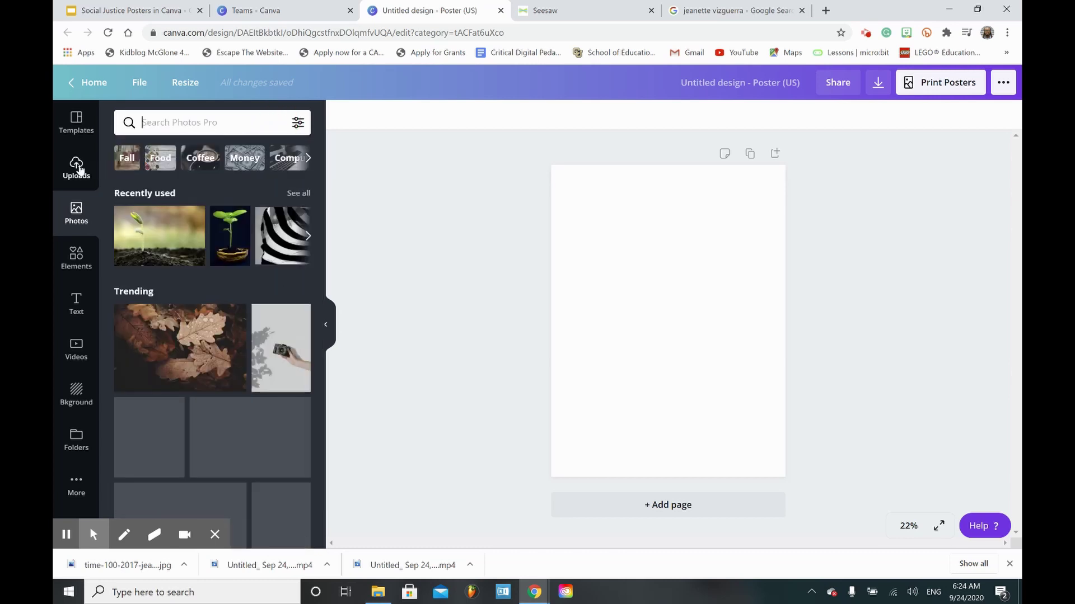
{"action": "left_click", "coordinate": [80, 169]}
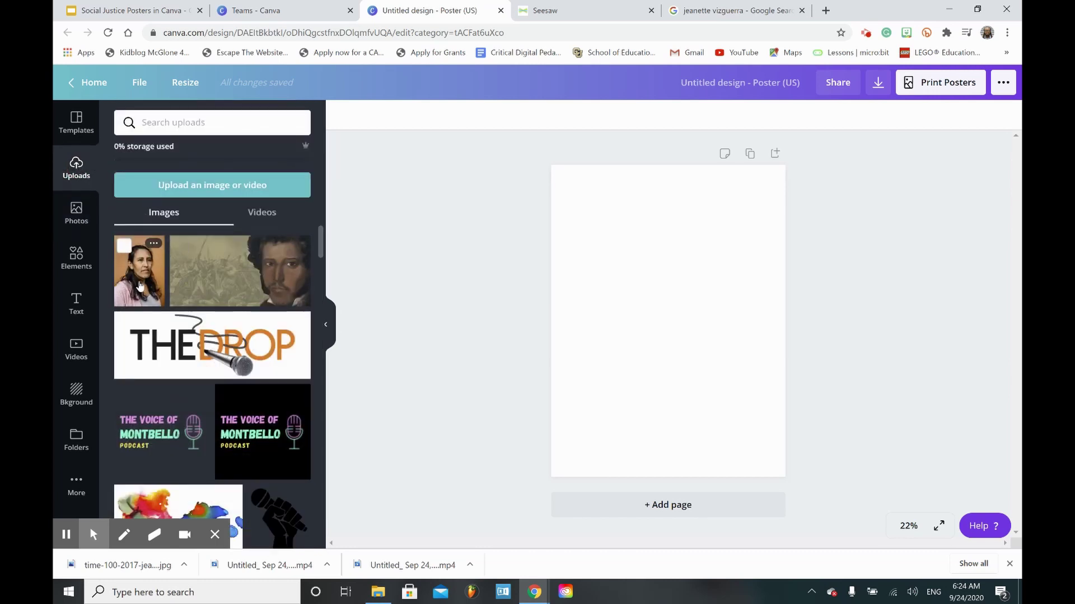
{"action": "left_click", "coordinate": [140, 286]}
{"action": "left_click_drag", "start_coordinate": [140, 286], "coordinate": [566, 264]}
{"action": "left_click", "coordinate": [547, 282]}
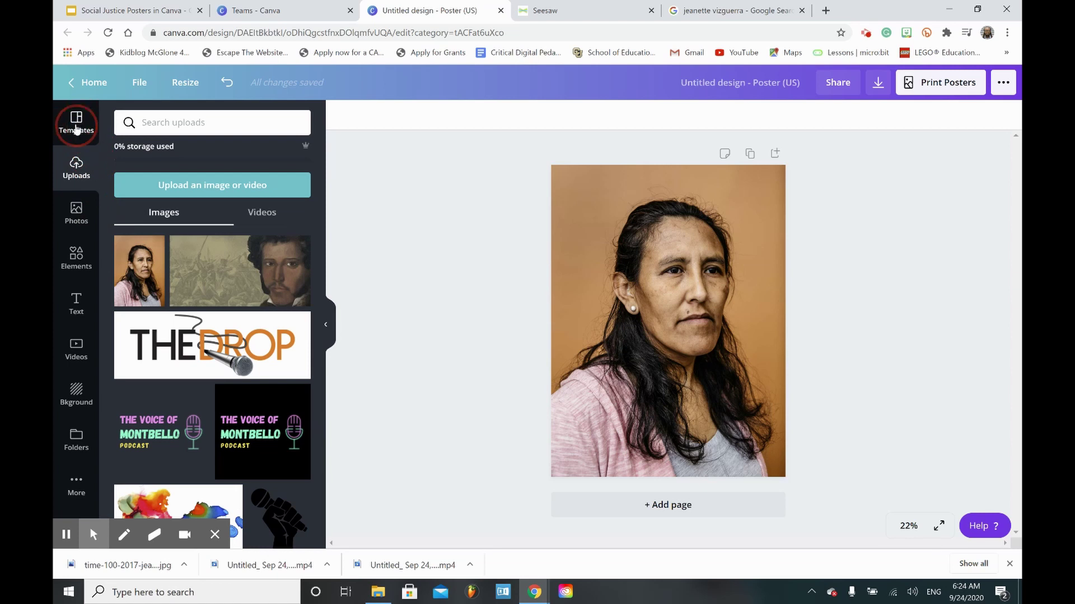
Step: Browse the For you templates and apply the Millennial Style advertising poster template
{"action": "left_click", "coordinate": [77, 126]}
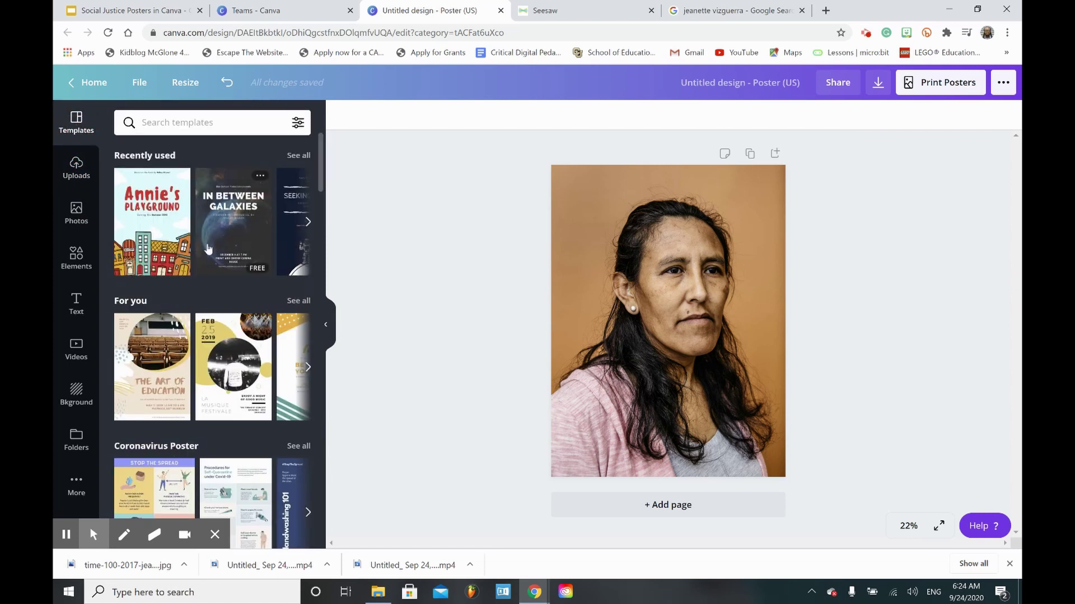
{"action": "scroll", "coordinate": [196, 365], "scroll_direction": "down", "scroll_amount": 5}
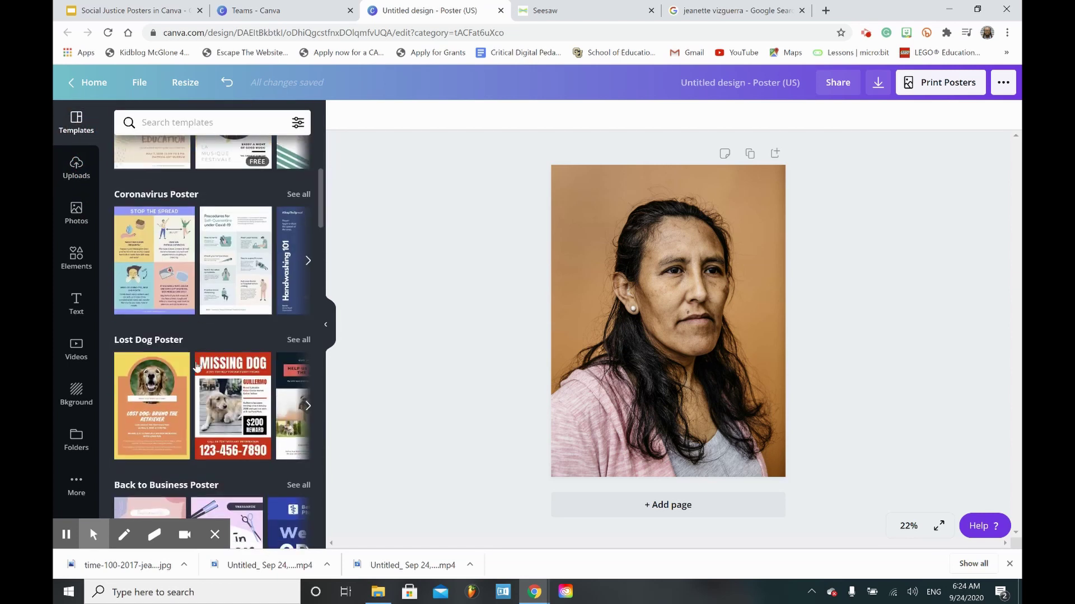
{"action": "scroll", "coordinate": [197, 365], "scroll_direction": "down", "scroll_amount": 5}
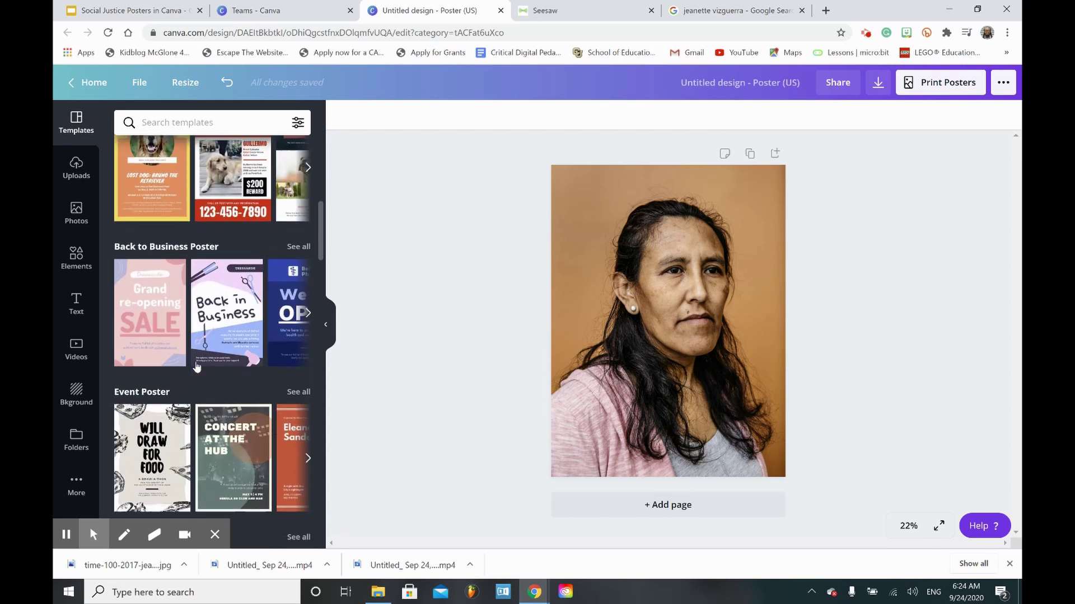
{"action": "scroll", "coordinate": [197, 366], "scroll_direction": "down", "scroll_amount": 4}
{"action": "left_click", "coordinate": [233, 368]}
{"action": "scroll", "coordinate": [233, 368], "scroll_direction": "down", "scroll_amount": 3}
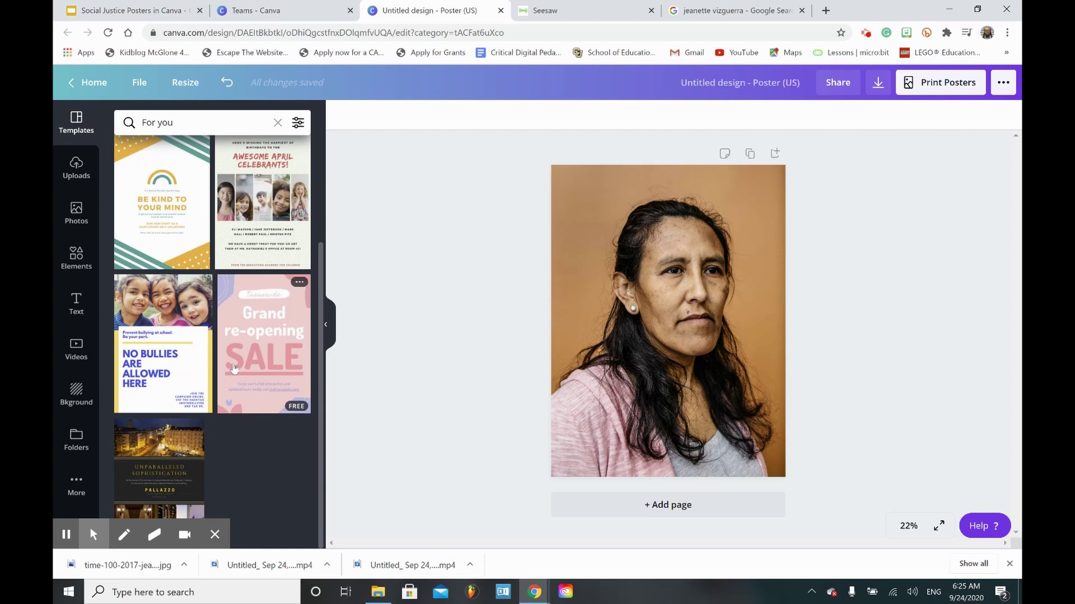
{"action": "scroll", "coordinate": [234, 368], "scroll_direction": "up", "scroll_amount": 2}
{"action": "scroll", "coordinate": [234, 368], "scroll_direction": "down", "scroll_amount": 1}
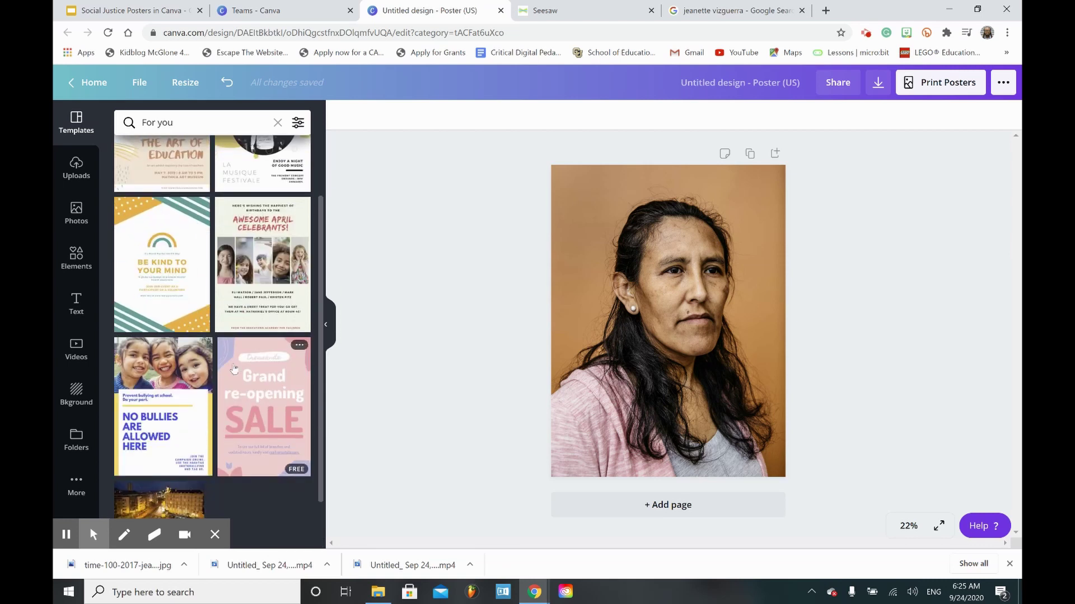
{"action": "scroll", "coordinate": [234, 367], "scroll_direction": "down", "scroll_amount": 1}
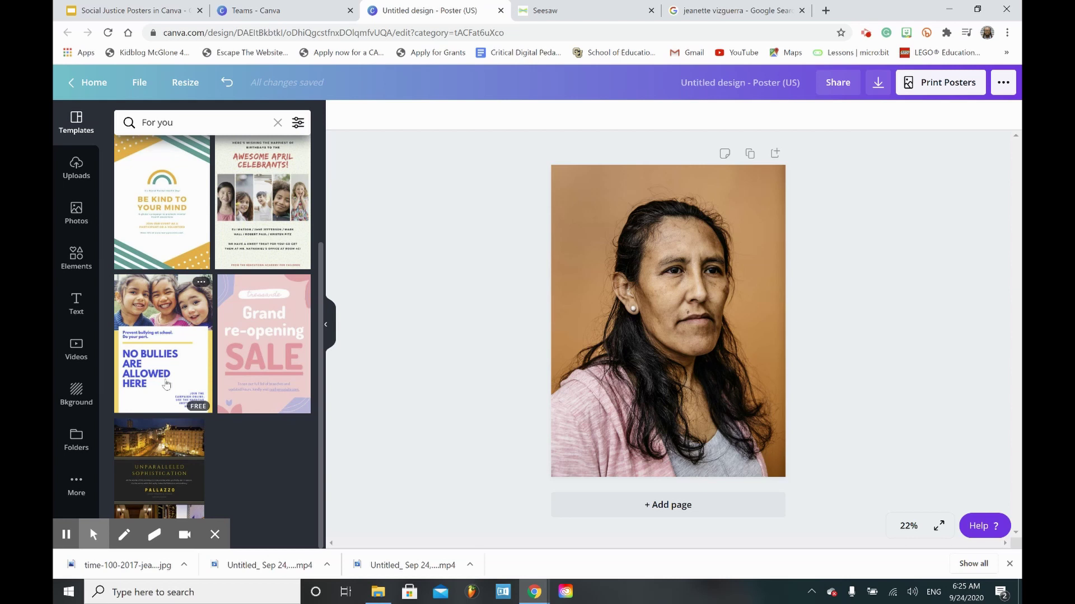
{"action": "scroll", "coordinate": [166, 385], "scroll_direction": "up", "scroll_amount": 2}
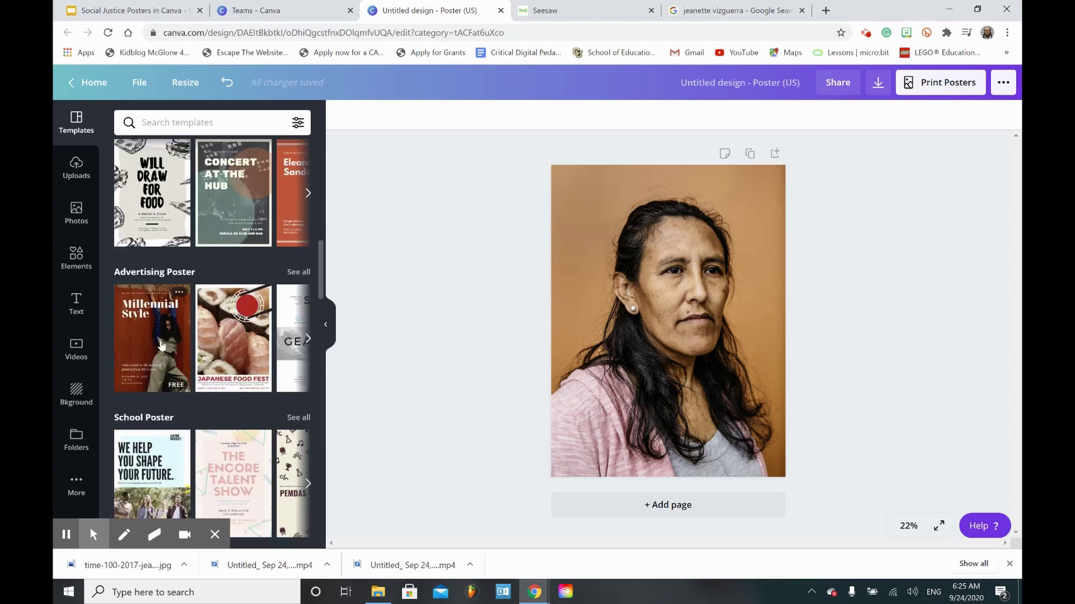
{"action": "left_click", "coordinate": [150, 343]}
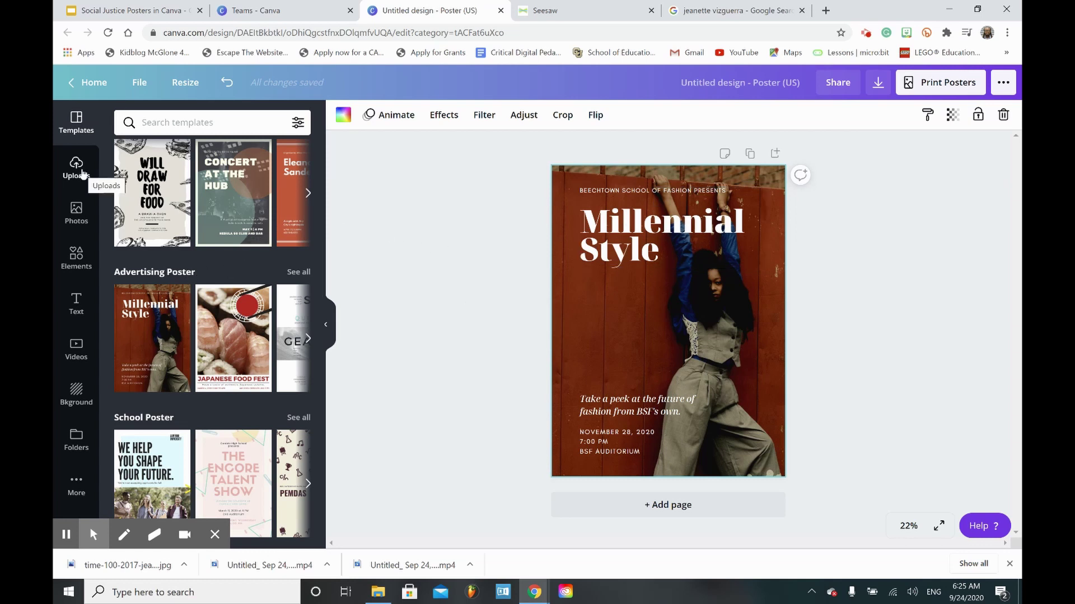
Step: Swap the uploaded portrait into the Millennial Style template's background photo
{"action": "left_click", "coordinate": [78, 171]}
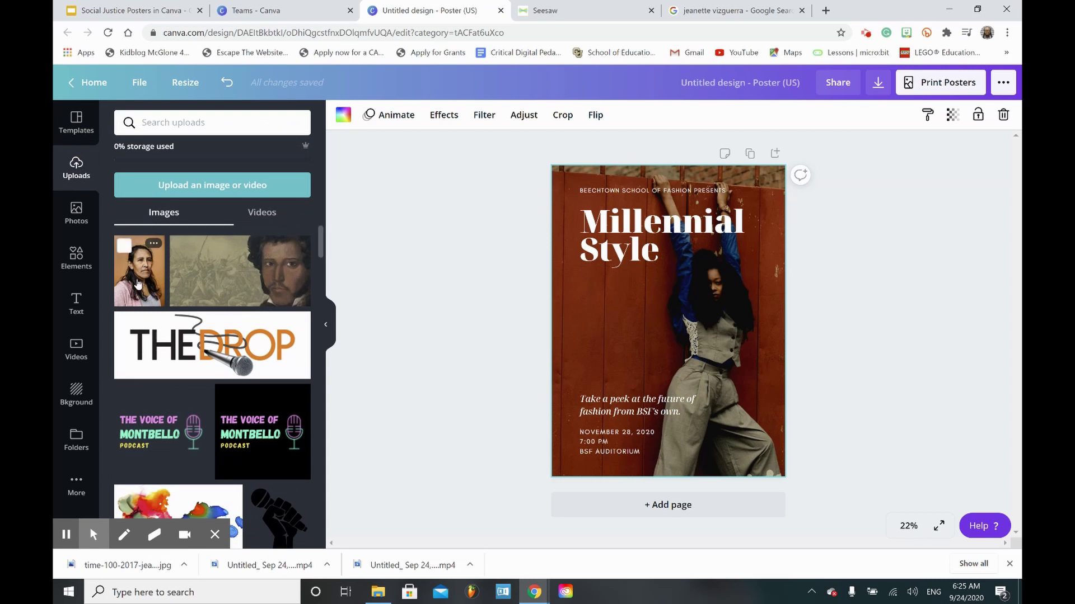
{"action": "left_click_drag", "start_coordinate": [134, 287], "coordinate": [560, 290]}
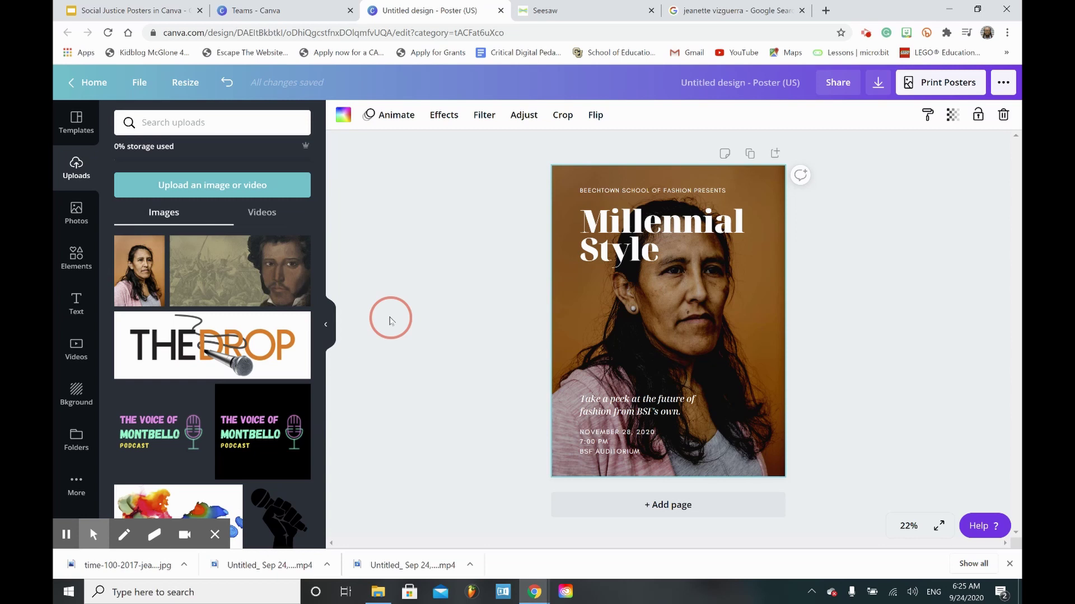
Step: Retype the heading as 'Free Jeanette' and delete the BEECHTOWN SCHOOL OF FASHION PRESENTS line
{"action": "left_click", "coordinate": [649, 257]}
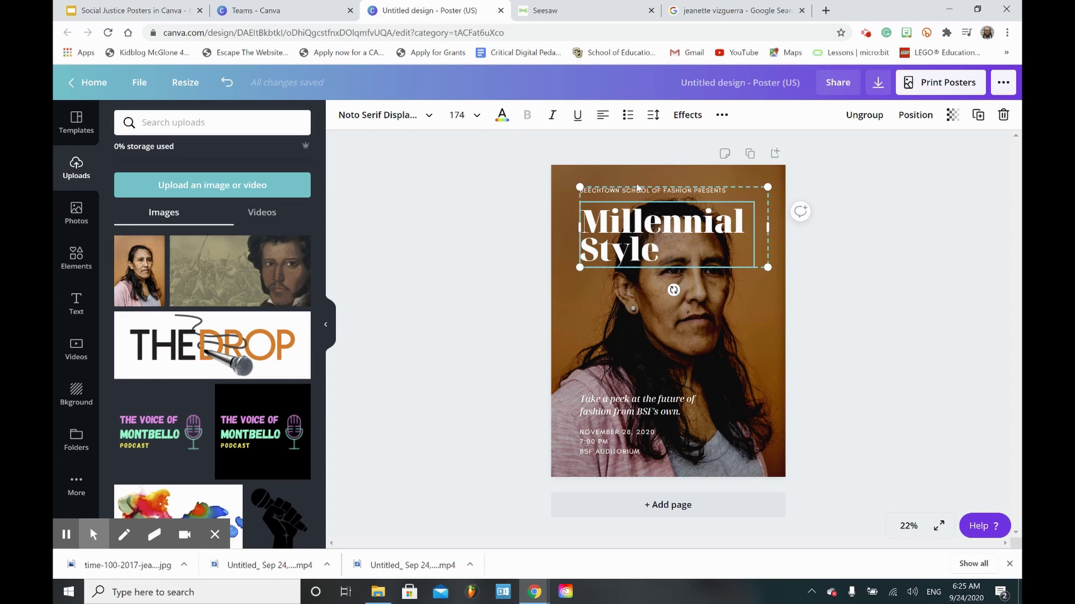
{"action": "double_click", "coordinate": [641, 257]}
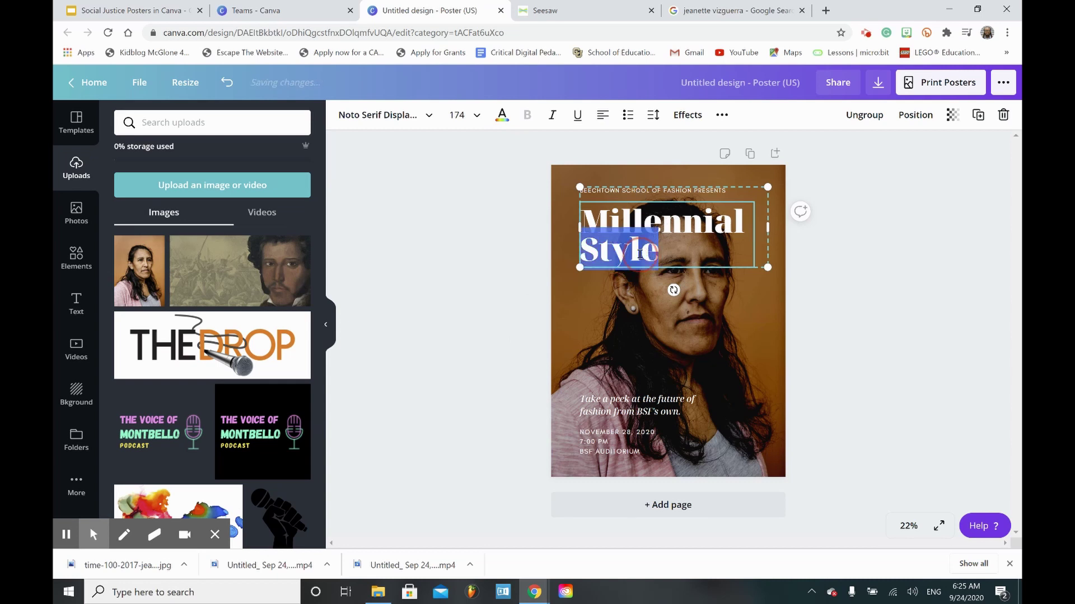
{"action": "left_click", "coordinate": [666, 251]}
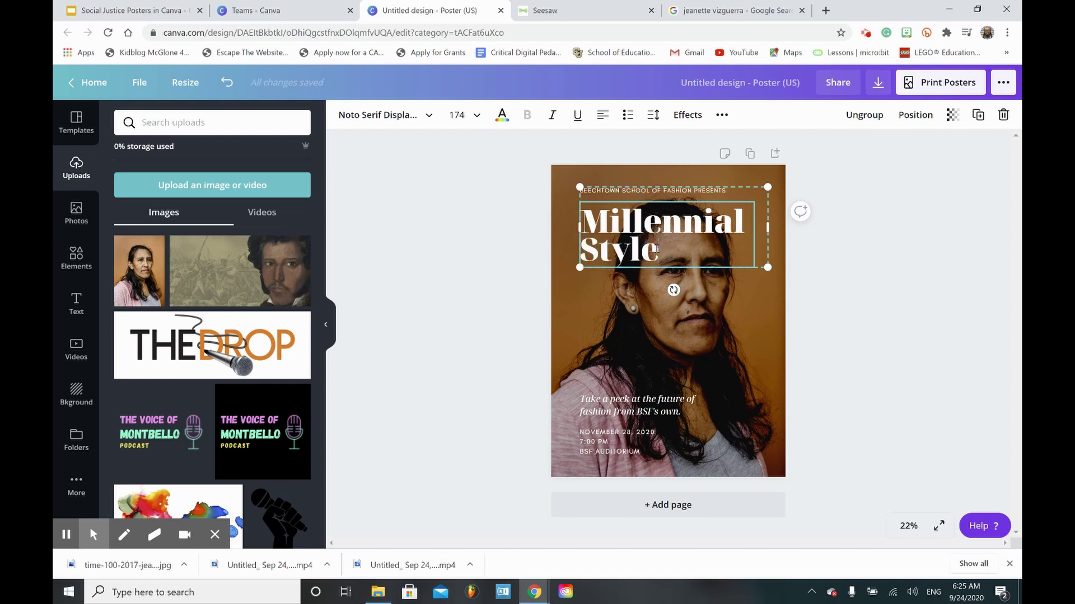
{"action": "key", "text": "BackSpace"}
{"action": "key", "text": "BackSpace"}
{"action": "key", "text": "BackSpace"}
{"action": "key", "text": "BackSpace"}
{"action": "key", "text": "BackSpace"}
{"action": "key", "text": "BackSpace"}
{"action": "key", "text": "BackSpace"}
{"action": "key", "text": "BackSpace"}
{"action": "key", "text": "BackSpace"}
{"action": "key", "text": "BackSpace"}
{"action": "key", "text": "BackSpace"}
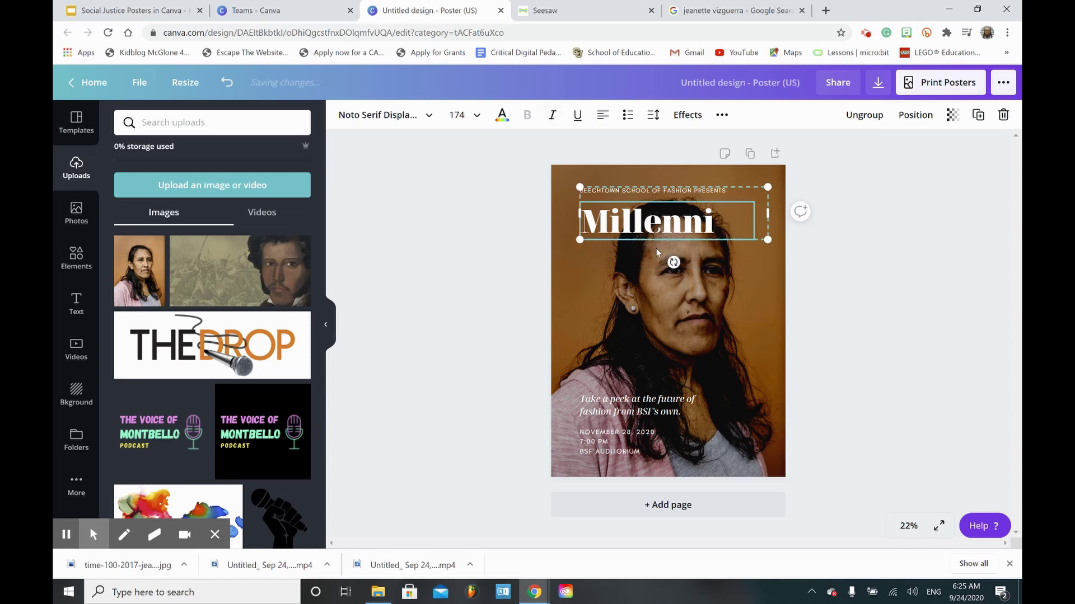
{"action": "key", "text": "BackSpace"}
{"action": "key", "text": "BackSpace"}
{"action": "key", "text": "BackSpace"}
{"action": "key", "text": "BackSpace"}
{"action": "key", "text": "BackSpace"}
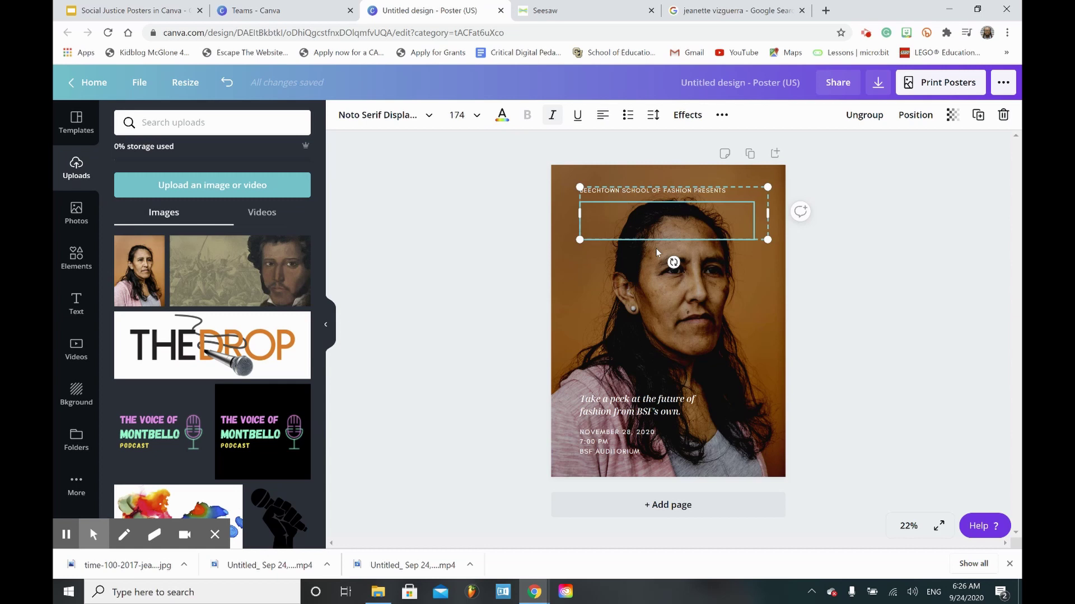
{"action": "type", "text": "Free"}
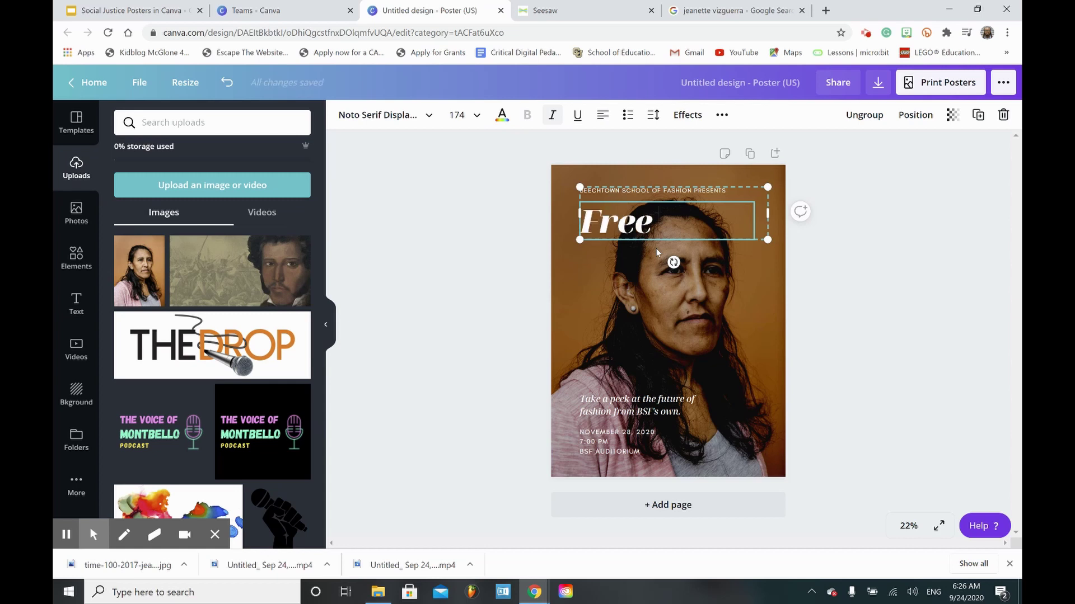
{"action": "type", "text": " Jeane"}
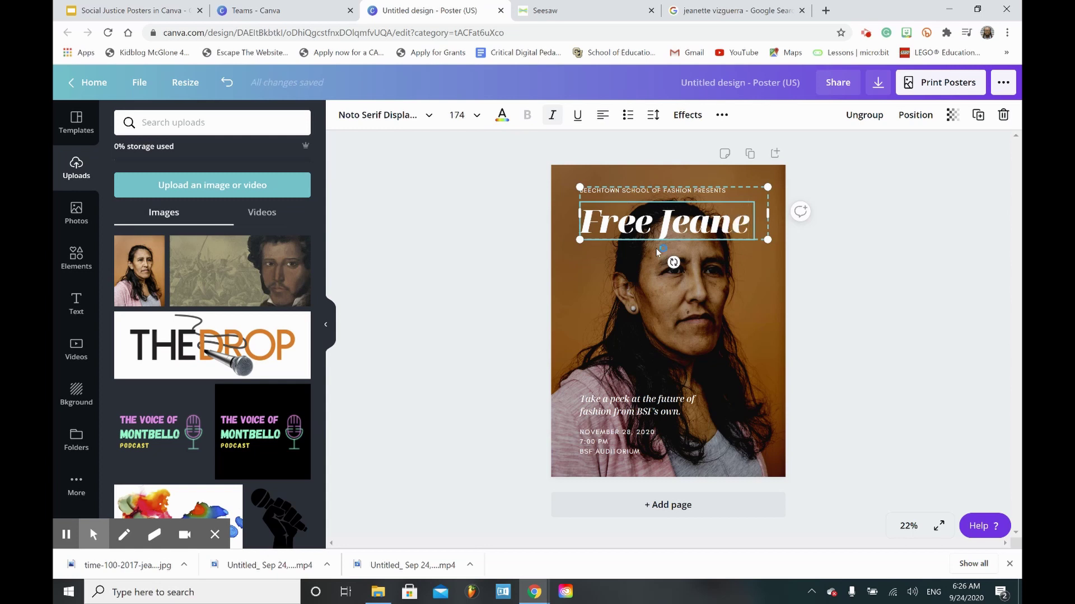
{"action": "type", "text": "tte"}
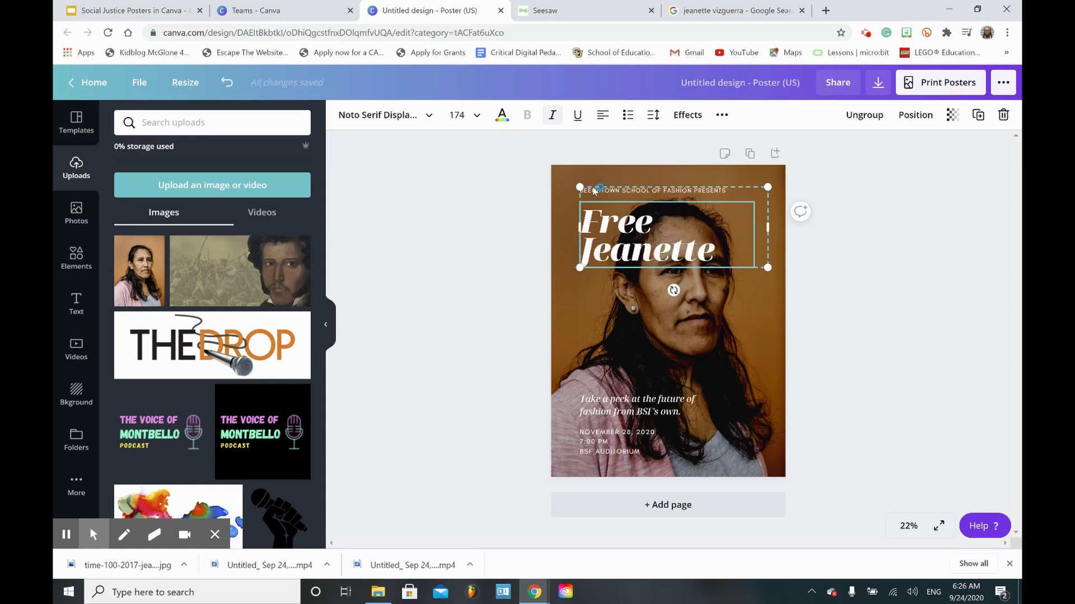
{"action": "left_click", "coordinate": [615, 192]}
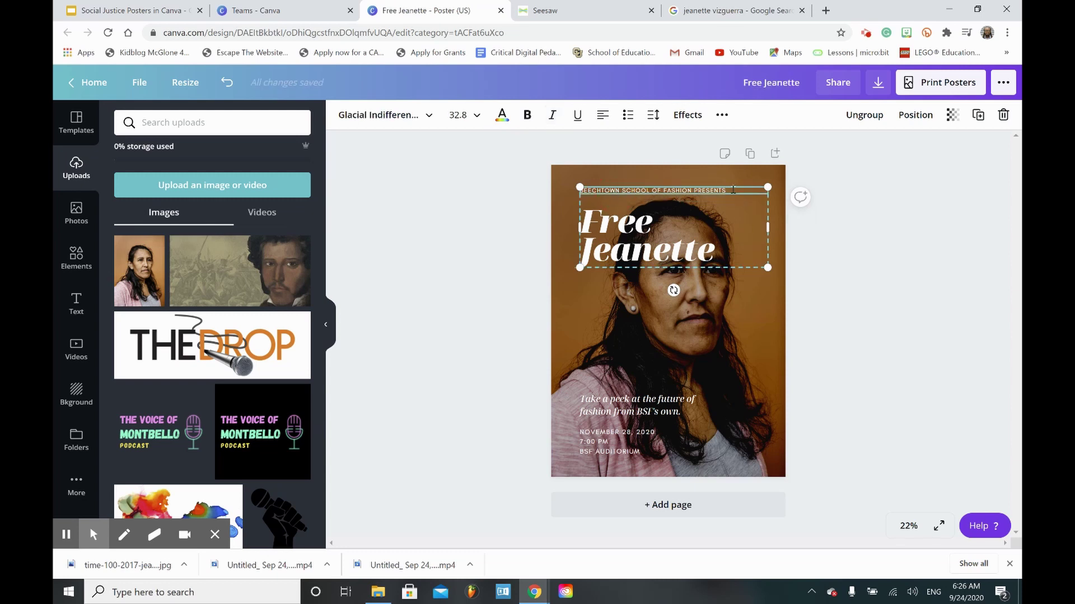
{"action": "key", "text": "BackSpace"}
{"action": "key", "text": "BackSpace"}
{"action": "key", "text": "BackSpace"}
{"action": "key", "text": "BackSpace"}
{"action": "key", "text": "BackSpace"}
{"action": "key", "text": "BackSpace"}
{"action": "key", "text": "BackSpace"}
{"action": "key", "text": "BackSpace"}
{"action": "key", "text": "BackSpace"}
{"action": "key", "text": "BackSpace"}
{"action": "key", "text": "BackSpace"}
{"action": "key", "text": "BackSpace"}
{"action": "key", "text": "BackSpace"}
{"action": "key", "text": "BackSpace"}
{"action": "key", "text": "BackSpace"}
{"action": "key", "text": "BackSpace"}
{"action": "key", "text": "BackSpace"}
{"action": "key", "text": "BackSpace"}
{"action": "key", "text": "BackSpace"}
{"action": "key", "text": "BackSpace"}
{"action": "key", "text": "BackSpace"}
{"action": "key", "text": "BackSpace"}
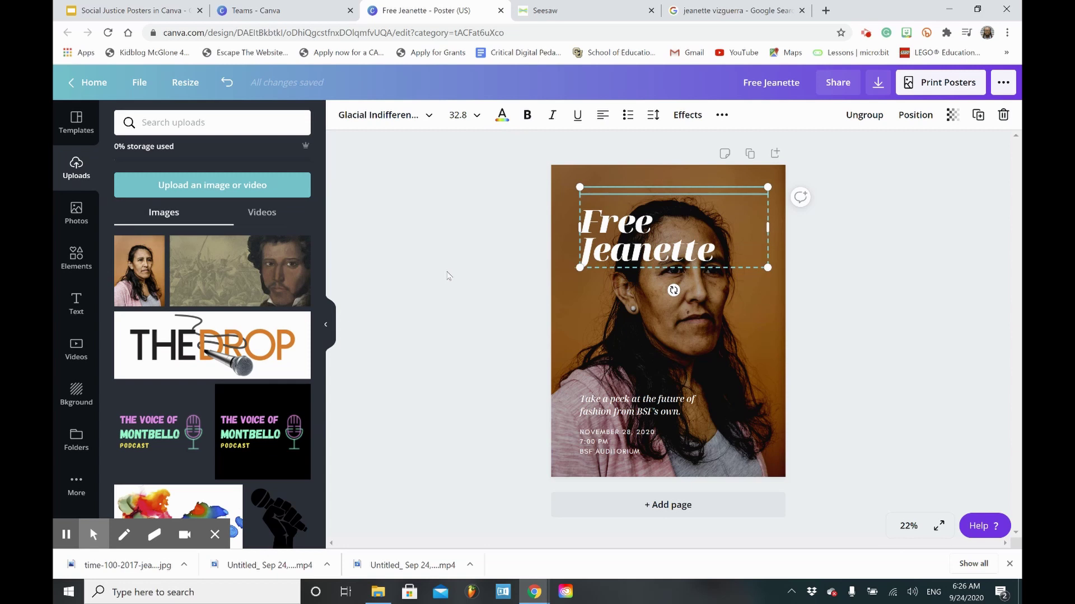
Step: Move the Free Jeanette title to the poster's top-left corner, cursor placed after 'Jeanette'
{"action": "left_click", "coordinate": [474, 224]}
{"action": "left_click_drag", "start_coordinate": [590, 216], "coordinate": [570, 193]}
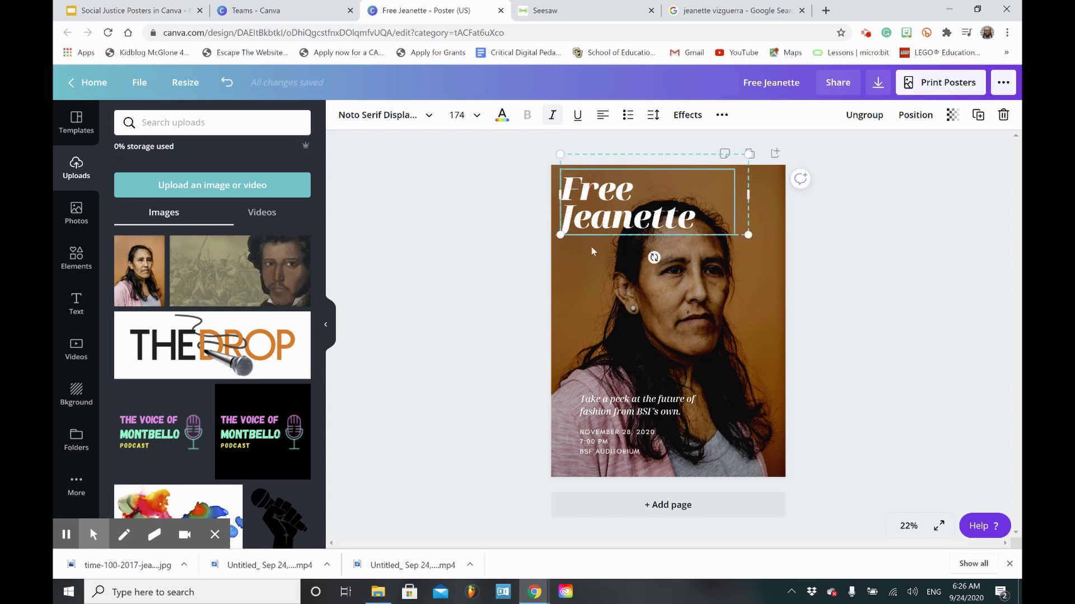
{"action": "left_click", "coordinate": [528, 303]}
{"action": "left_click", "coordinate": [695, 217]}
Step: Add '!' after Jeanette and delete the two-line tagline text
{"action": "type", "text": "!"}
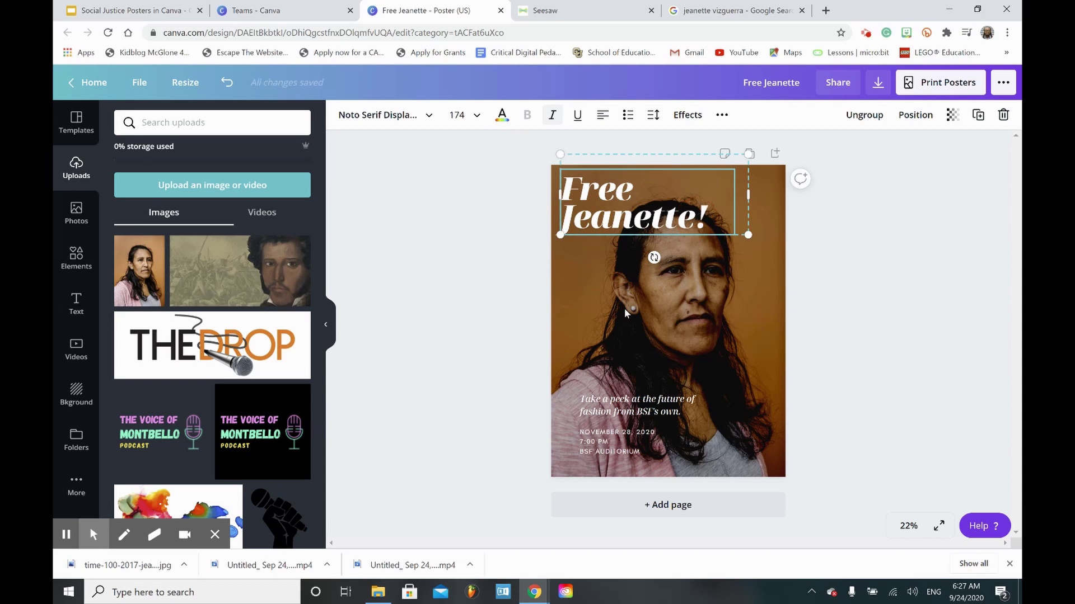
{"action": "left_click", "coordinate": [627, 406]}
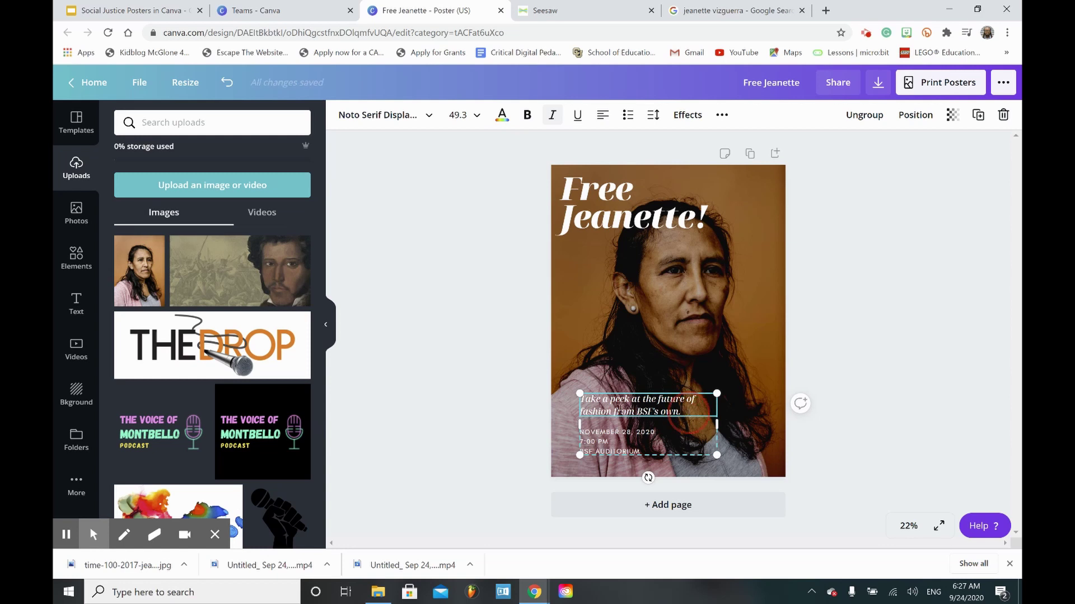
{"action": "left_click_drag", "start_coordinate": [684, 416], "coordinate": [598, 408]}
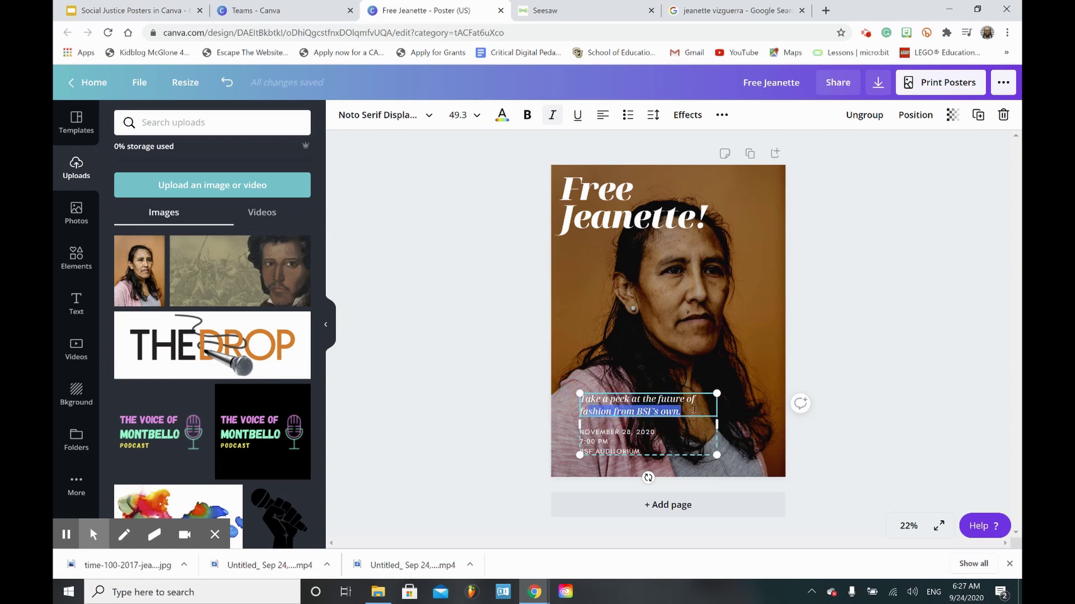
{"action": "left_click_drag", "start_coordinate": [694, 411], "coordinate": [584, 399]}
{"action": "key", "text": "BackSpace"}
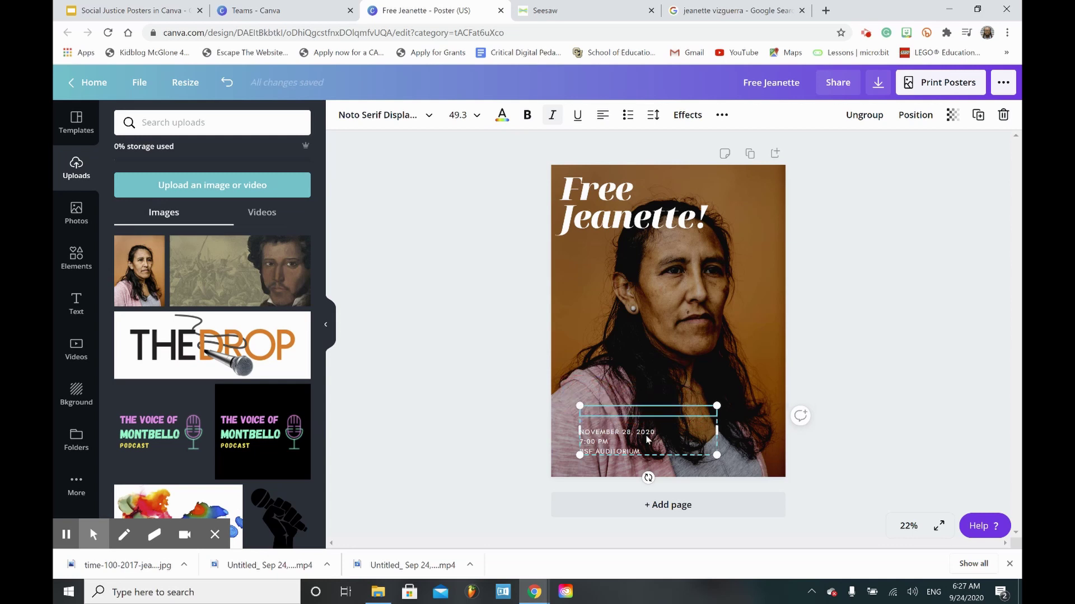
Step: Delete the date, time and venue text from the poster
{"action": "left_click", "coordinate": [529, 396]}
{"action": "left_click", "coordinate": [598, 439]}
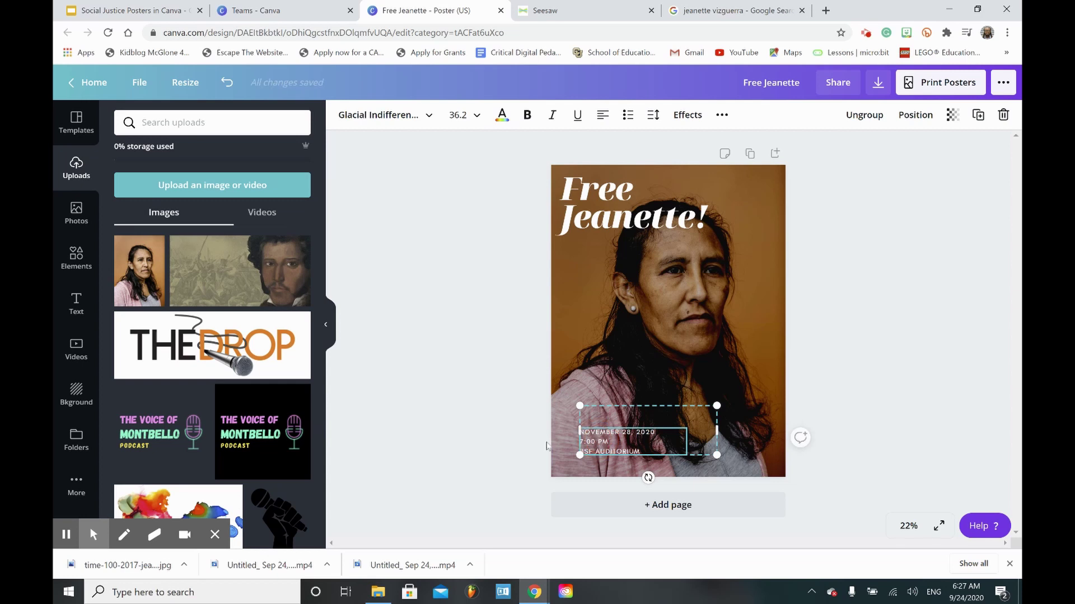
{"action": "key", "text": "BackSpace"}
{"action": "key", "text": "BackSpace"}
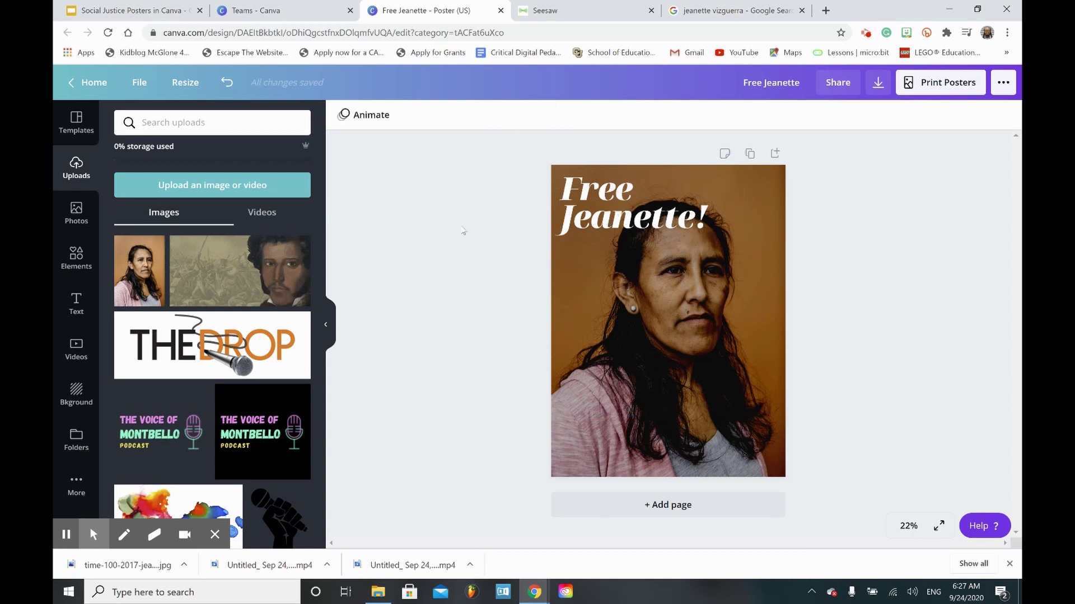
Step: Move the Free Jeanette! title to the poster's lower part and enlarge it to about 254 pt
{"action": "left_click_drag", "start_coordinate": [591, 235], "coordinate": [597, 388]}
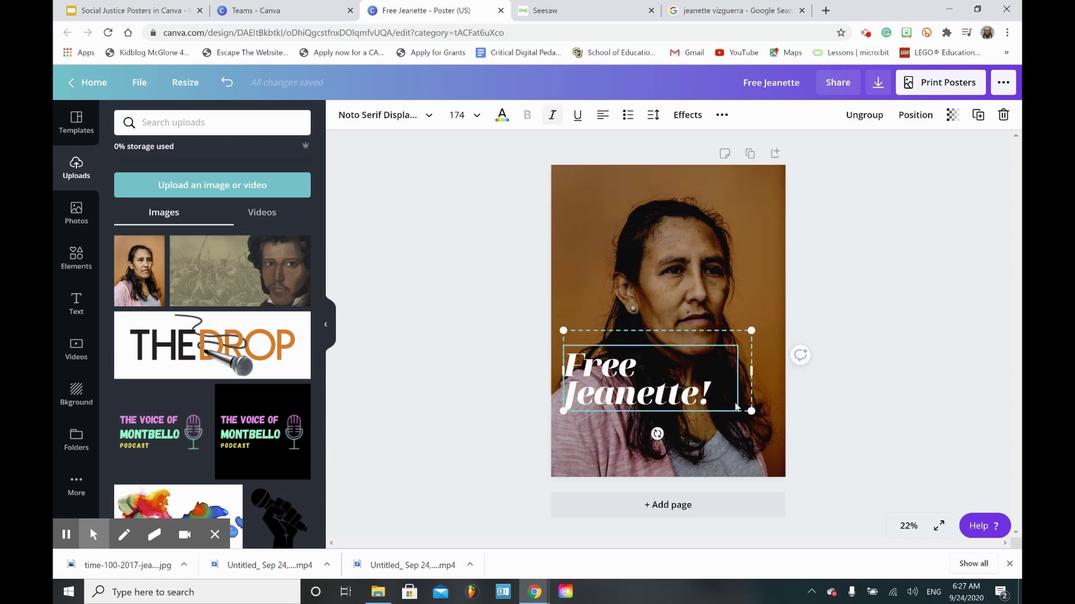
{"action": "left_click_drag", "start_coordinate": [751, 411], "coordinate": [824, 473]}
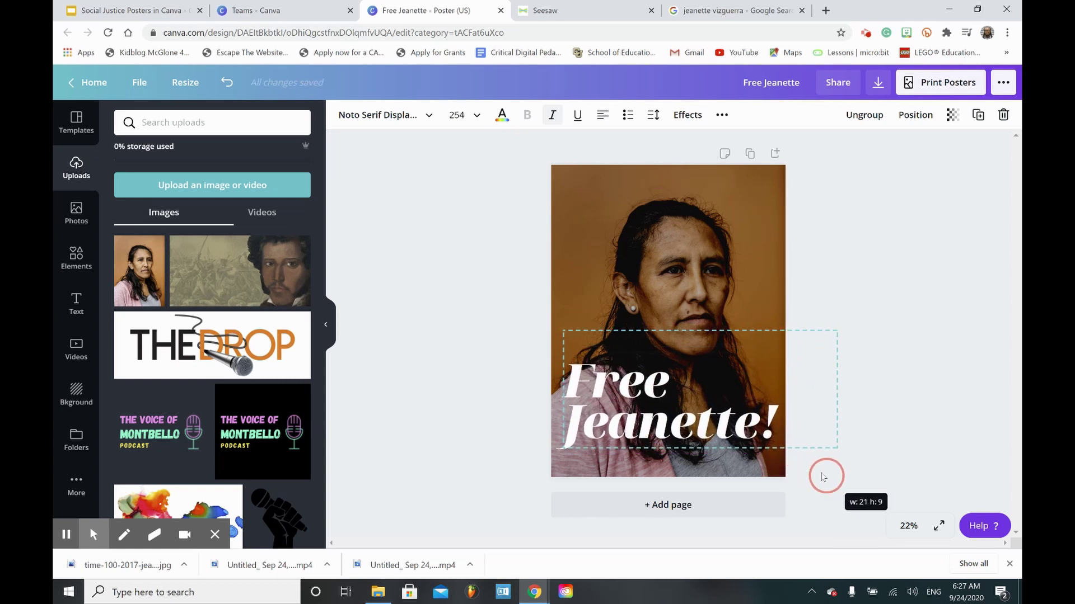
{"action": "left_click", "coordinate": [478, 399]}
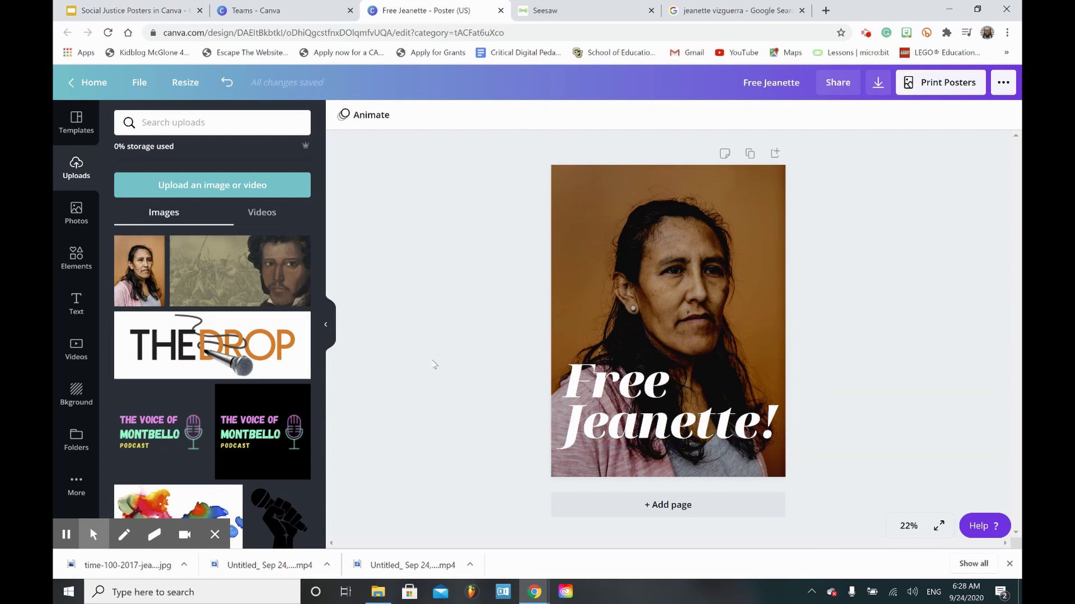
Step: Apply the Sangria Color Mix effect to the background portrait photo
{"action": "left_click", "coordinate": [556, 218]}
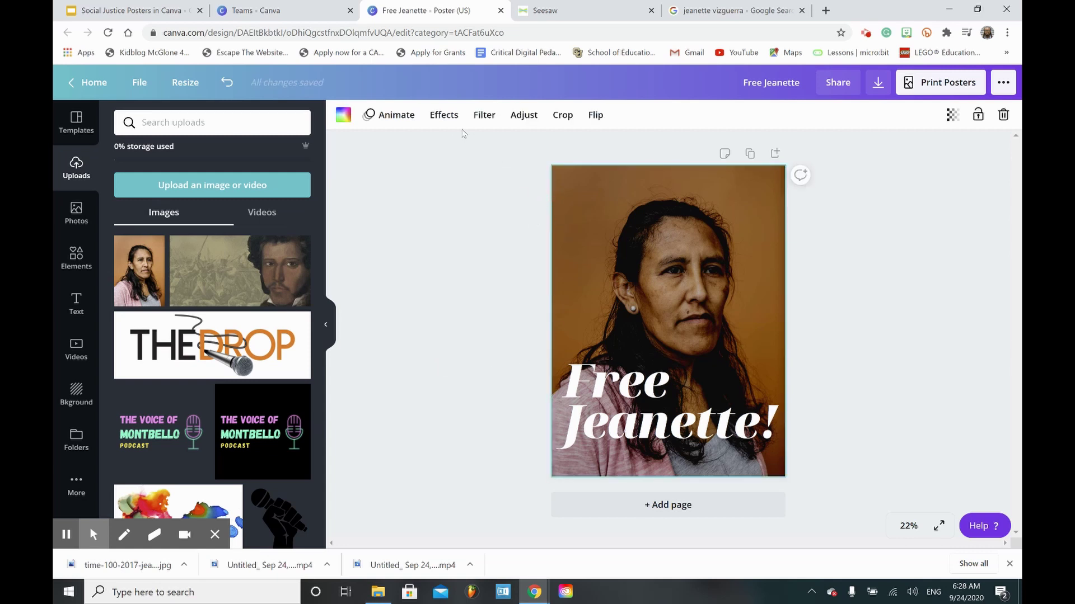
{"action": "left_click", "coordinate": [438, 119]}
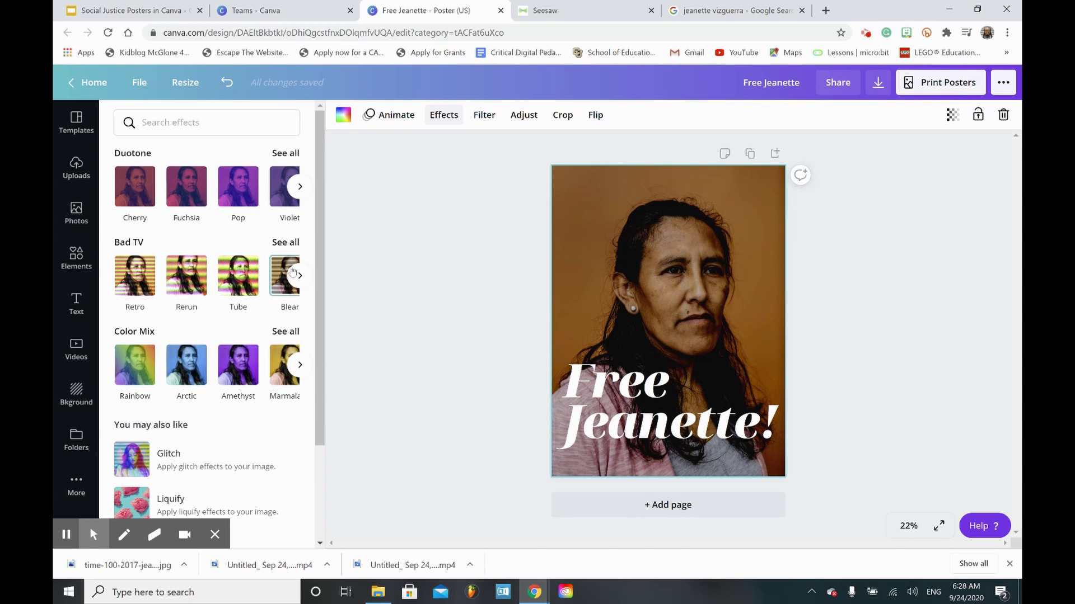
{"action": "left_click", "coordinate": [300, 188]}
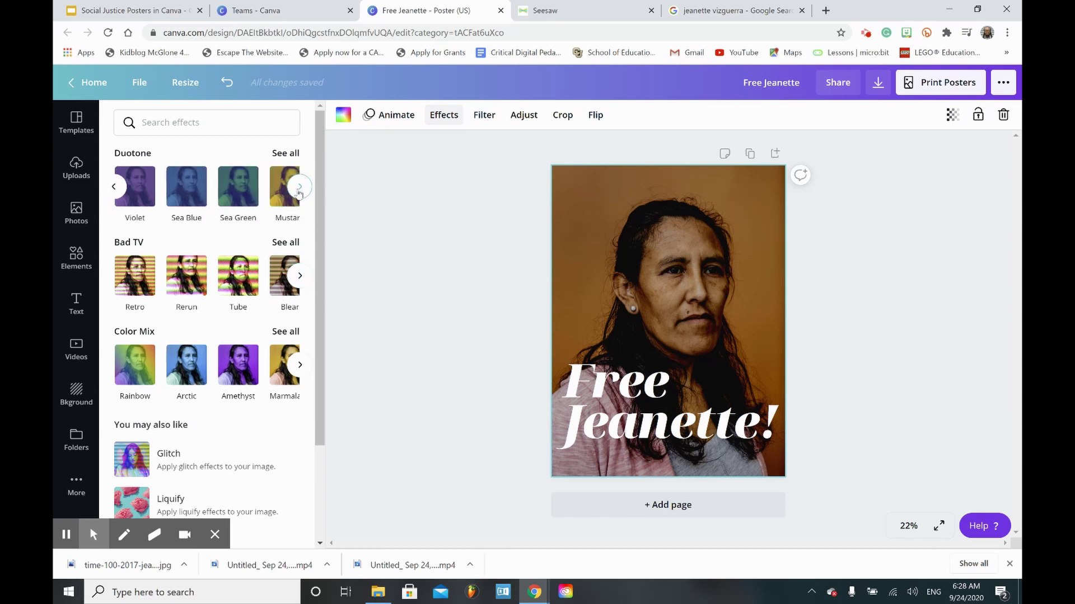
{"action": "left_click", "coordinate": [299, 187]}
{"action": "left_click", "coordinate": [299, 187]}
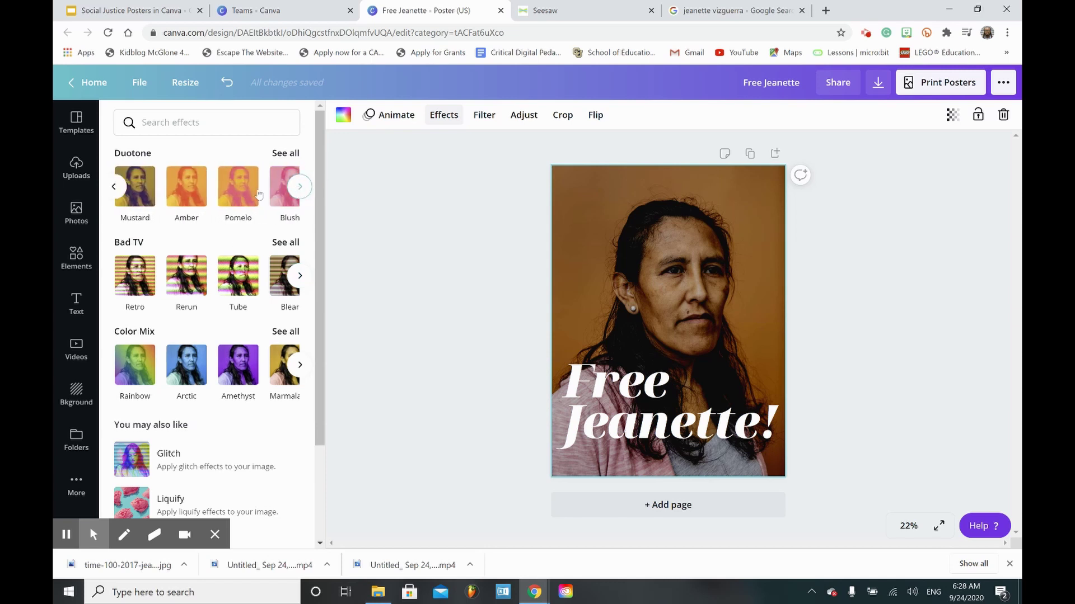
{"action": "left_click", "coordinate": [300, 187]}
{"action": "left_click", "coordinate": [302, 189]}
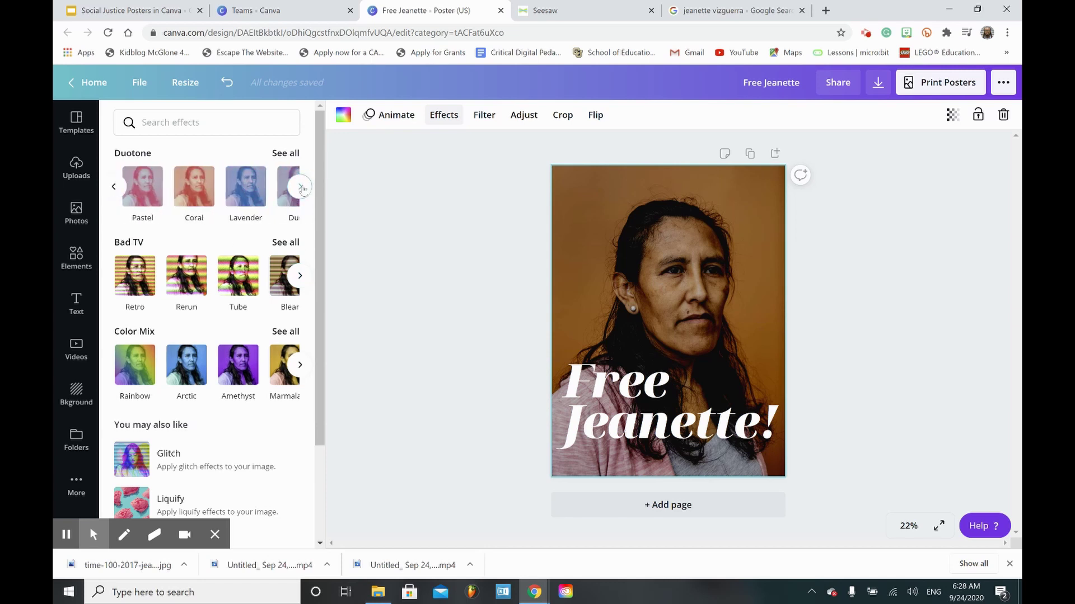
{"action": "left_click", "coordinate": [300, 277]}
{"action": "left_click", "coordinate": [299, 277]}
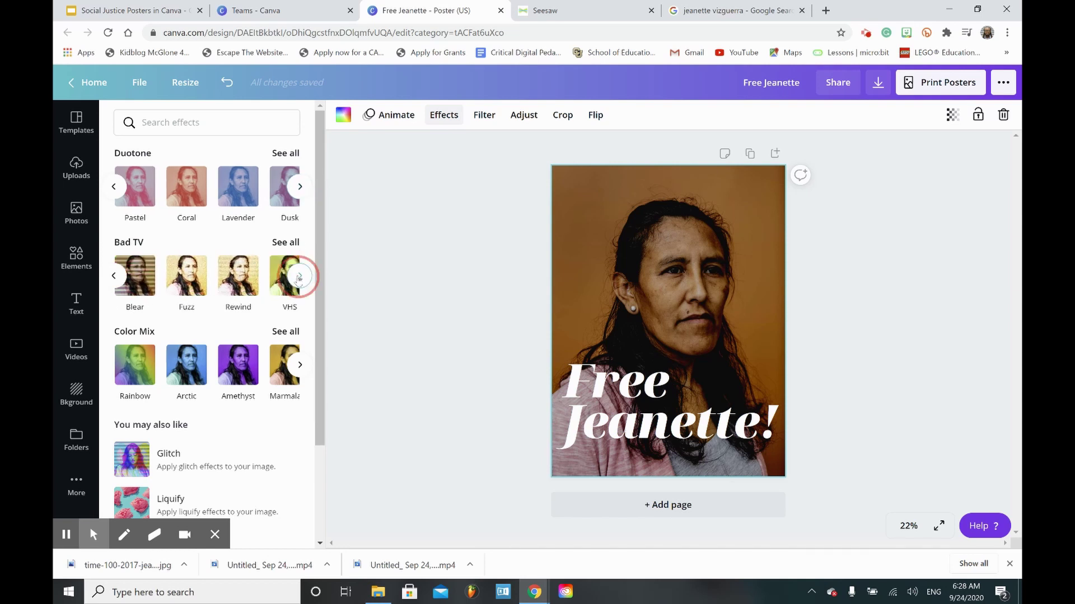
{"action": "left_click", "coordinate": [300, 366]}
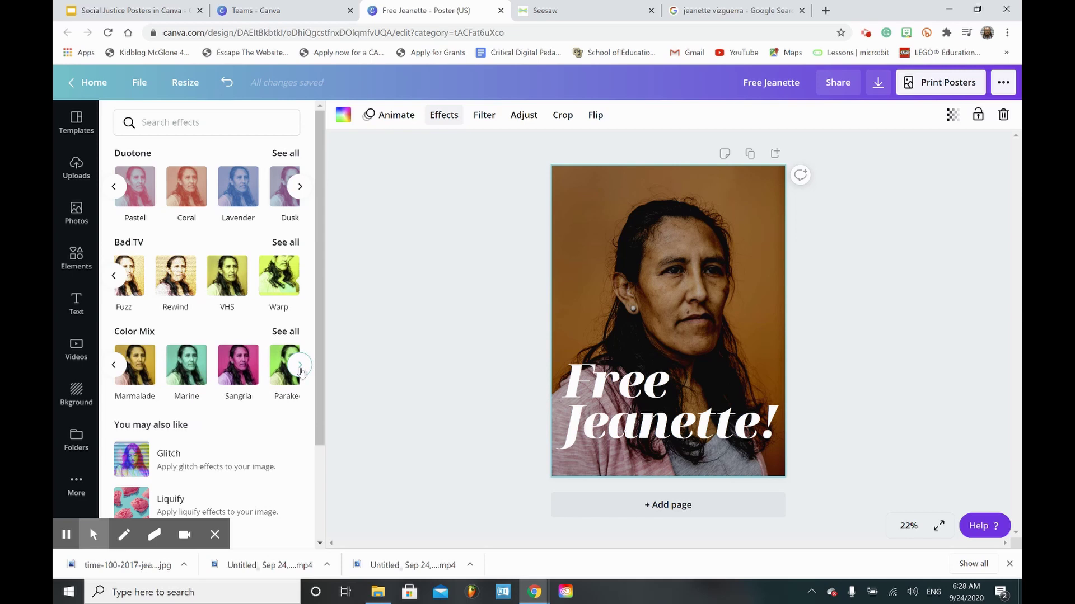
{"action": "left_click", "coordinate": [237, 374]}
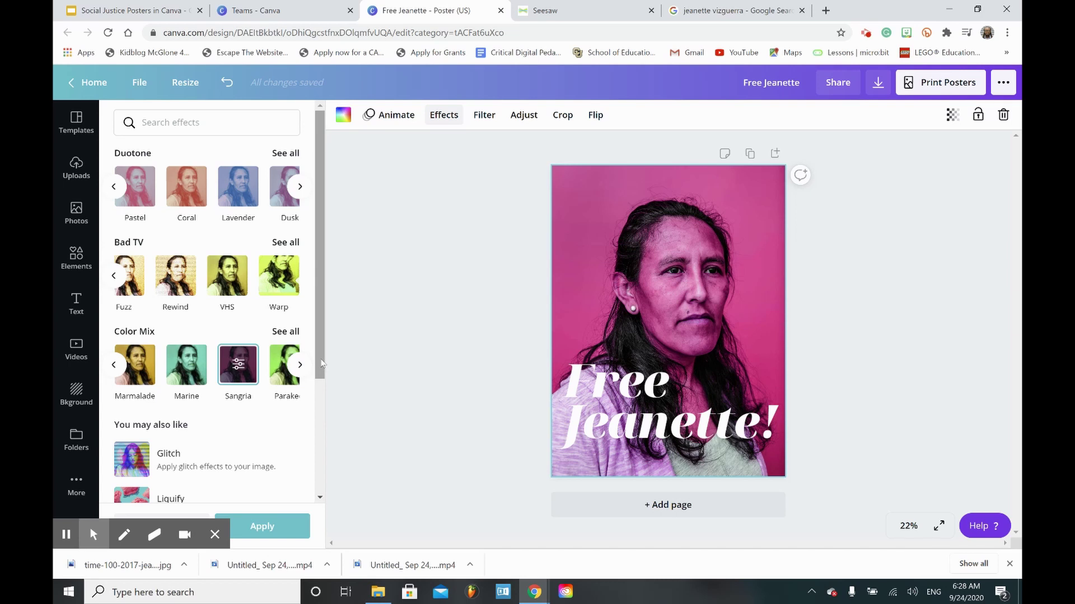
{"action": "left_click", "coordinate": [77, 166]}
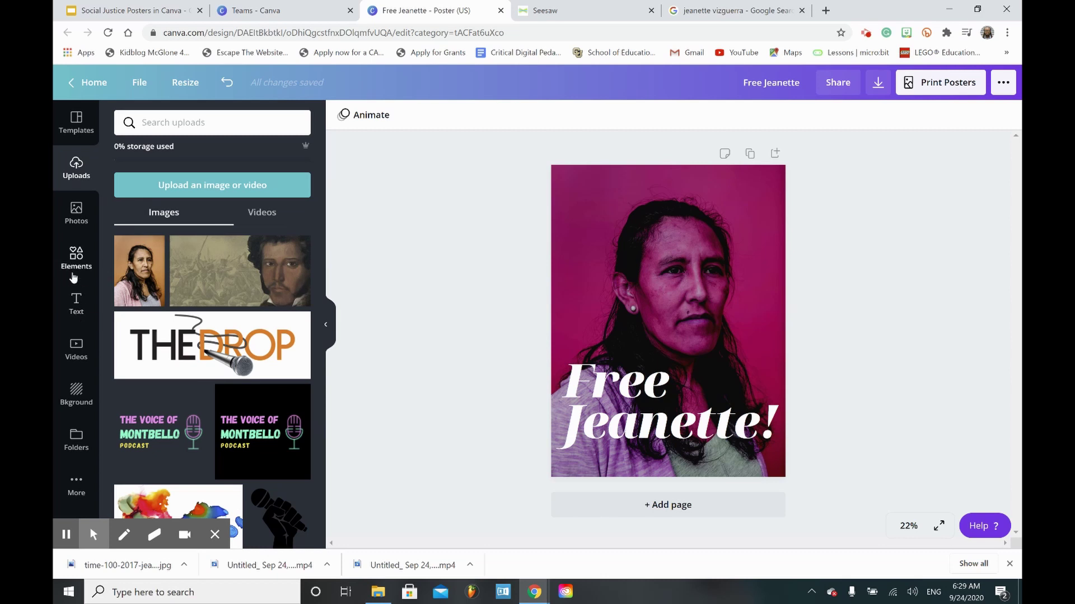
Step: Place the Level Up text design near the top of the poster
{"action": "left_click", "coordinate": [78, 304]}
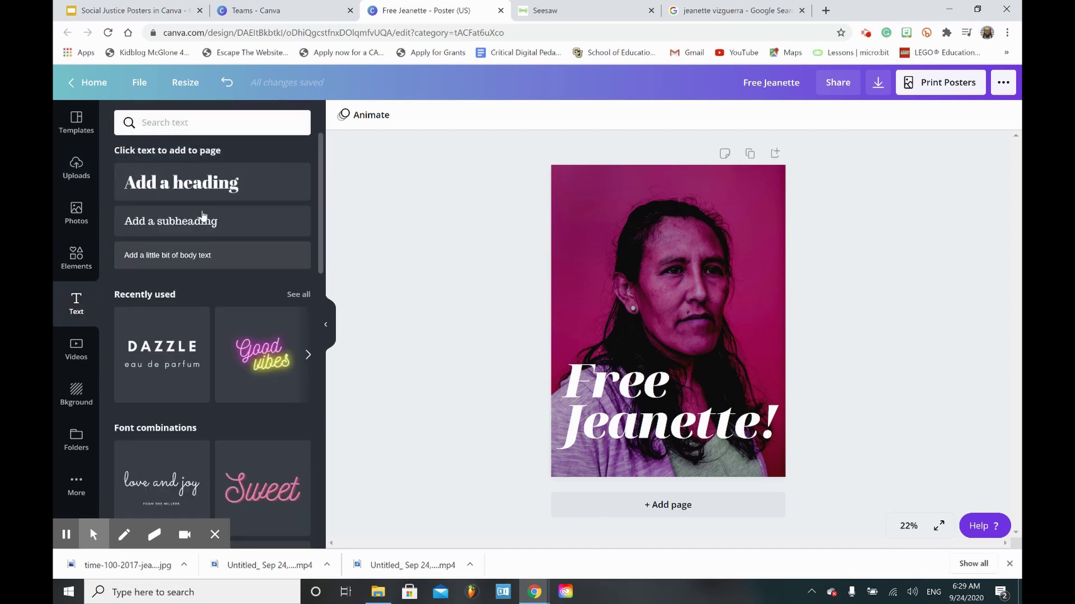
{"action": "scroll", "coordinate": [249, 380], "scroll_direction": "down", "scroll_amount": 8}
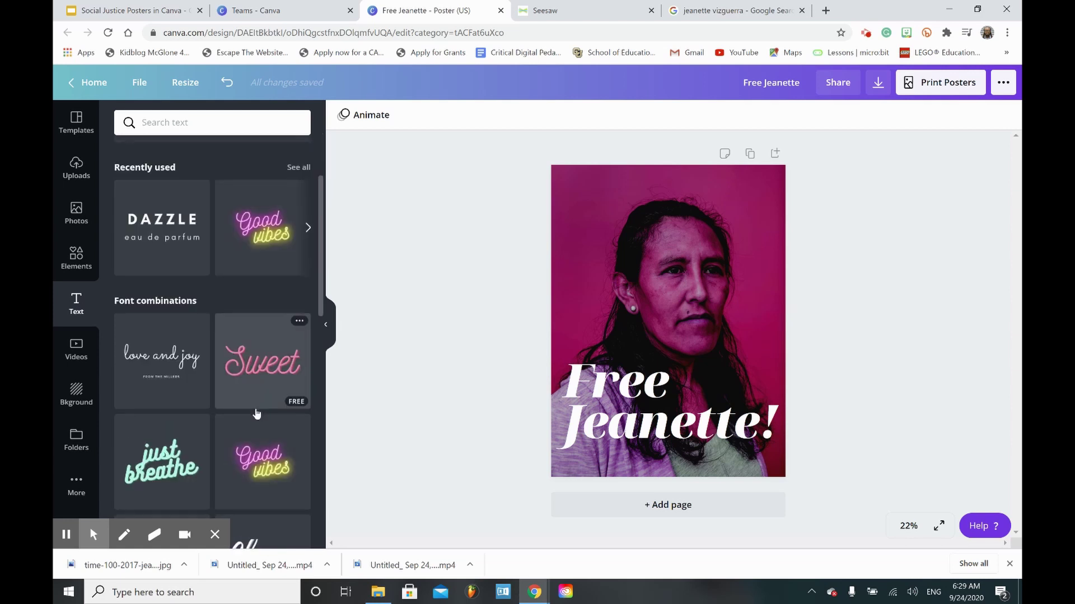
{"action": "scroll", "coordinate": [254, 416], "scroll_direction": "down", "scroll_amount": 8}
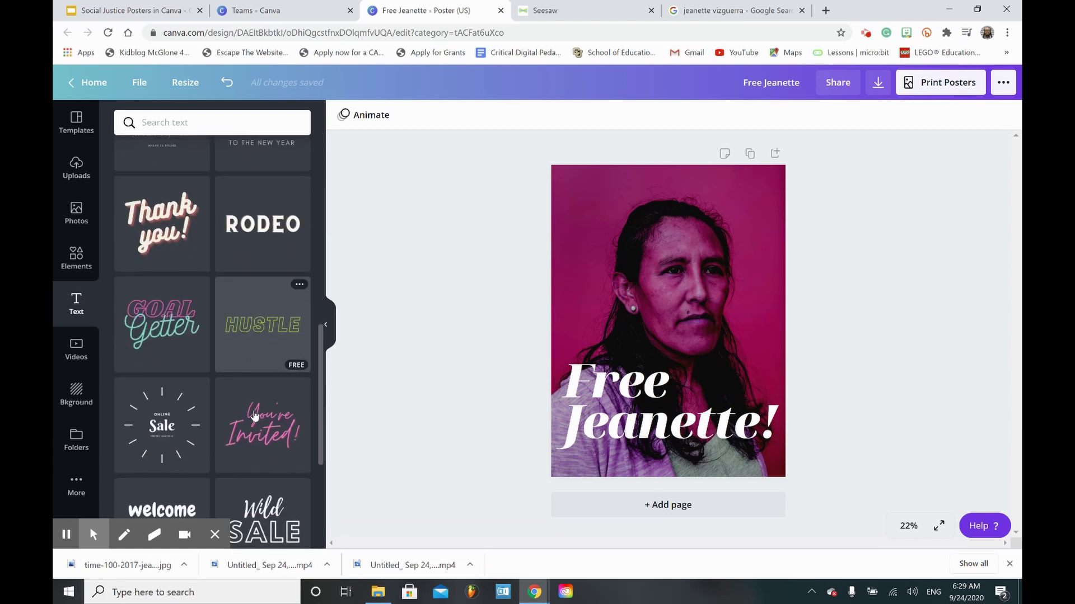
{"action": "scroll", "coordinate": [237, 408], "scroll_direction": "down", "scroll_amount": 1}
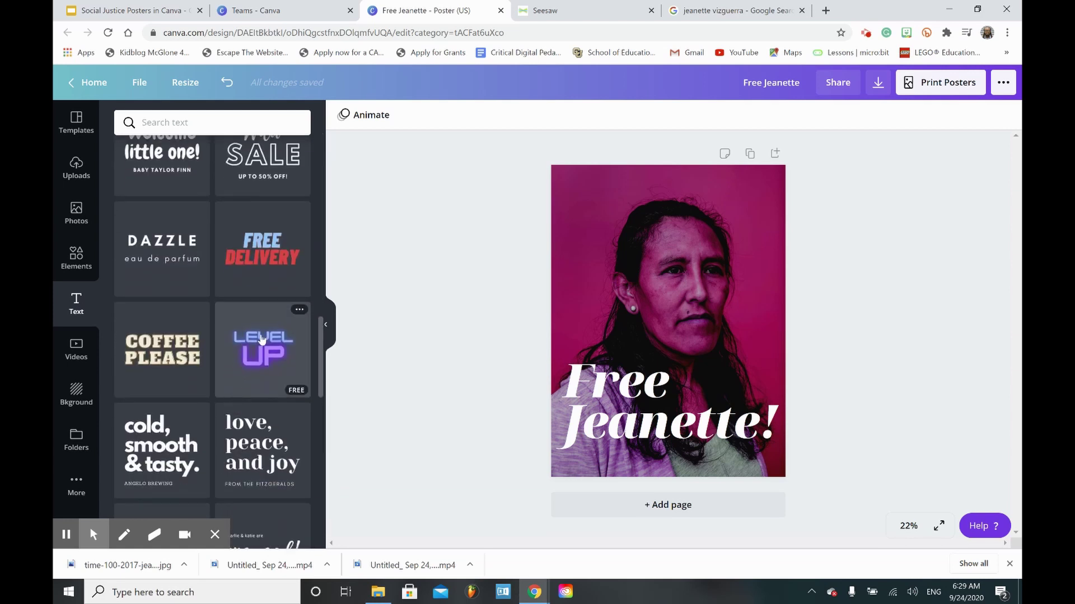
{"action": "scroll", "coordinate": [233, 386], "scroll_direction": "up", "scroll_amount": 1}
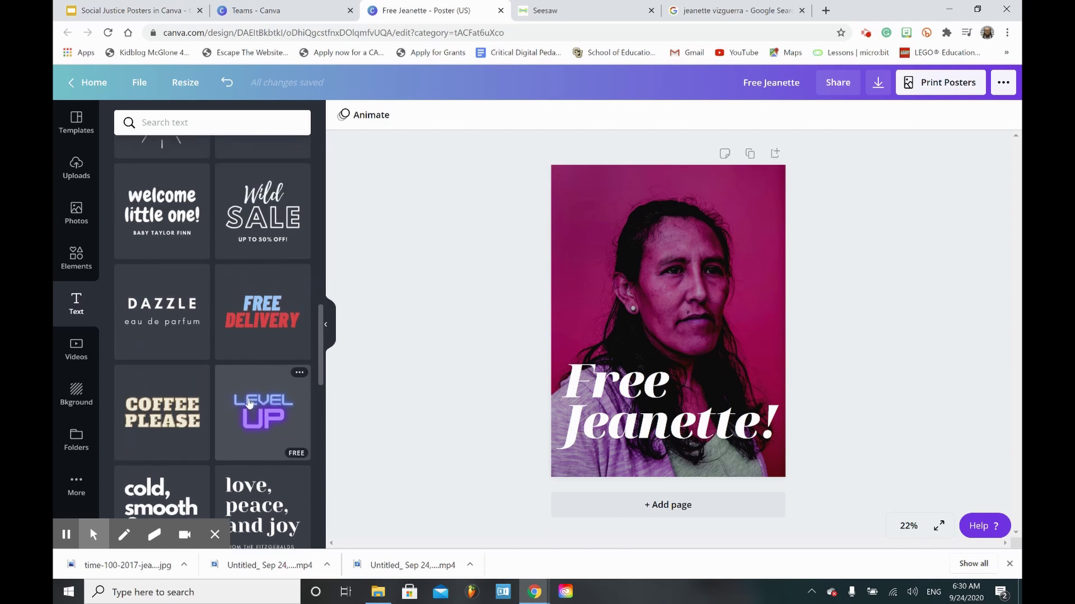
{"action": "left_click_drag", "start_coordinate": [295, 409], "coordinate": [610, 224]}
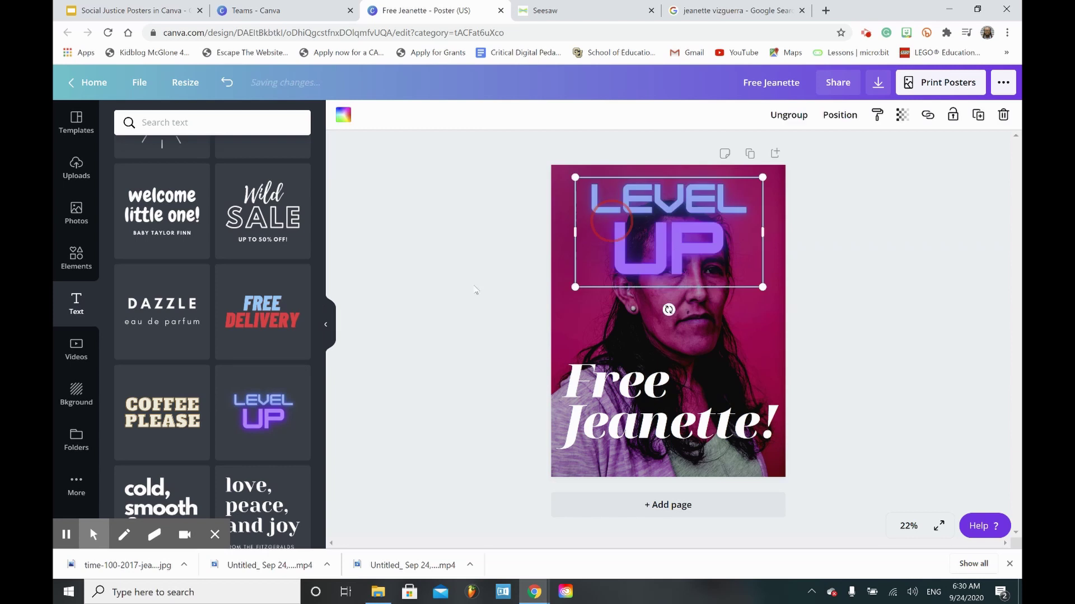
Step: Change the Level Up text to read FRE / JEANETTE
{"action": "left_click", "coordinate": [682, 245]}
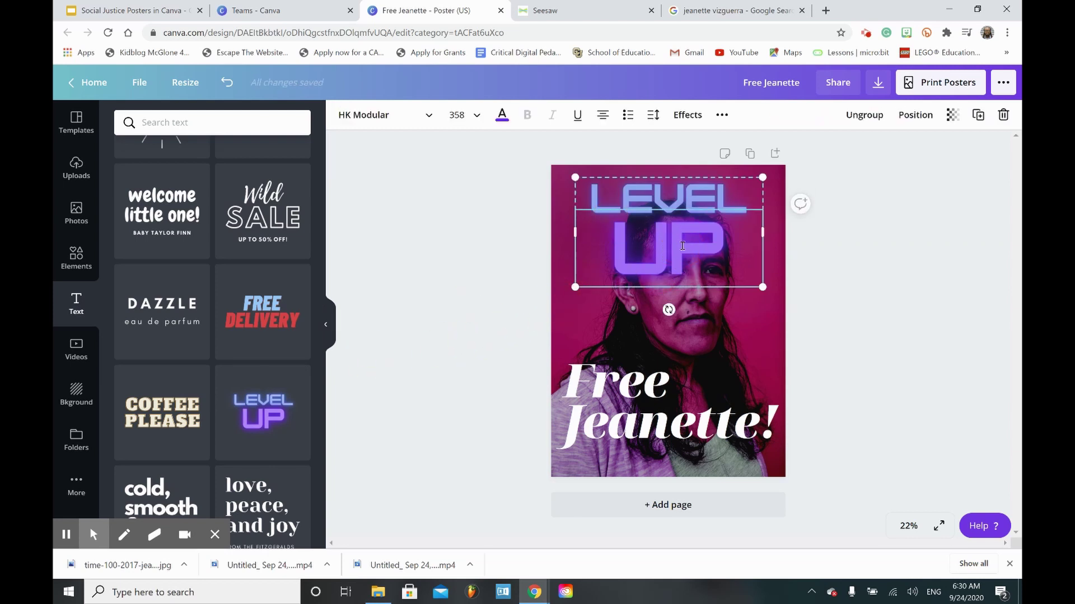
{"action": "double_click", "coordinate": [721, 246]}
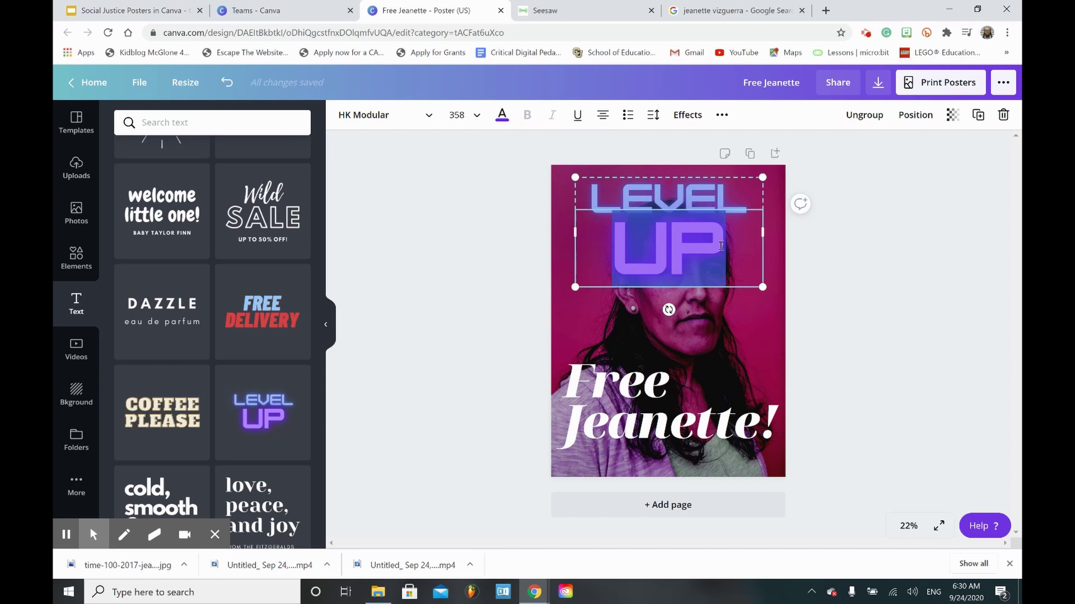
{"action": "type", "text": "J"}
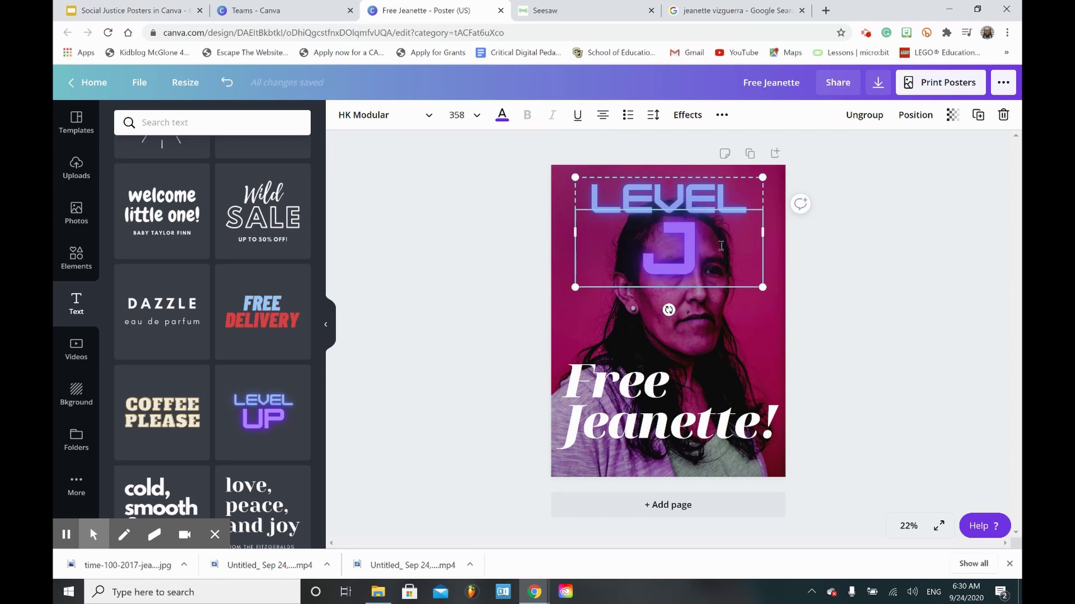
{"action": "type", "text": "EANETTE"}
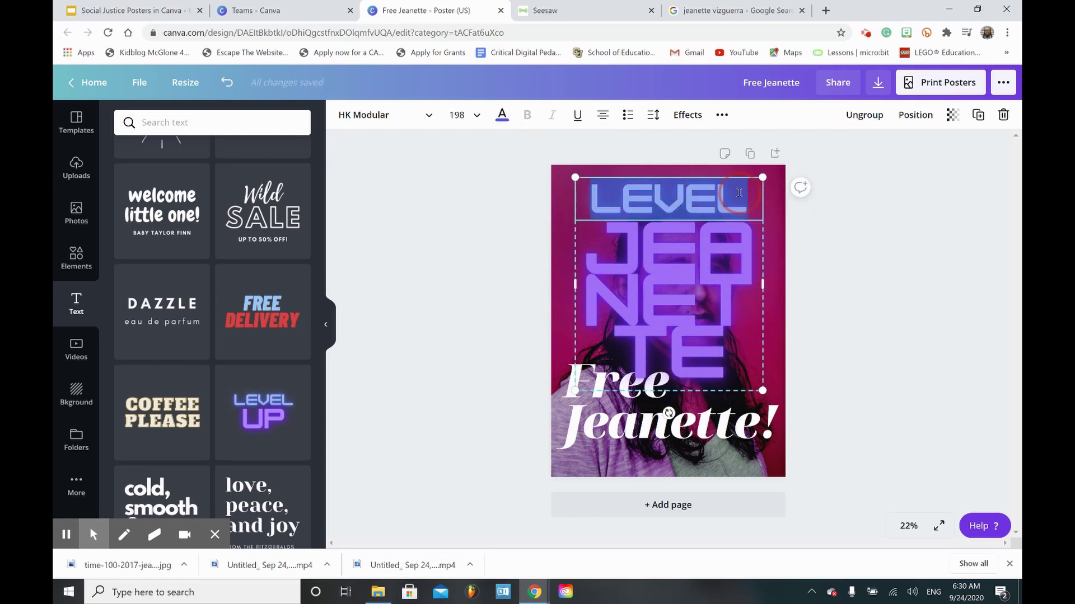
{"action": "double_click", "coordinate": [673, 202]}
{"action": "type", "text": "FRE"}
Step: Delete the JEANETTE and FRE text elements from the poster
{"action": "left_click", "coordinate": [468, 280]}
{"action": "left_click", "coordinate": [607, 268]}
{"action": "key", "text": "Delete"}
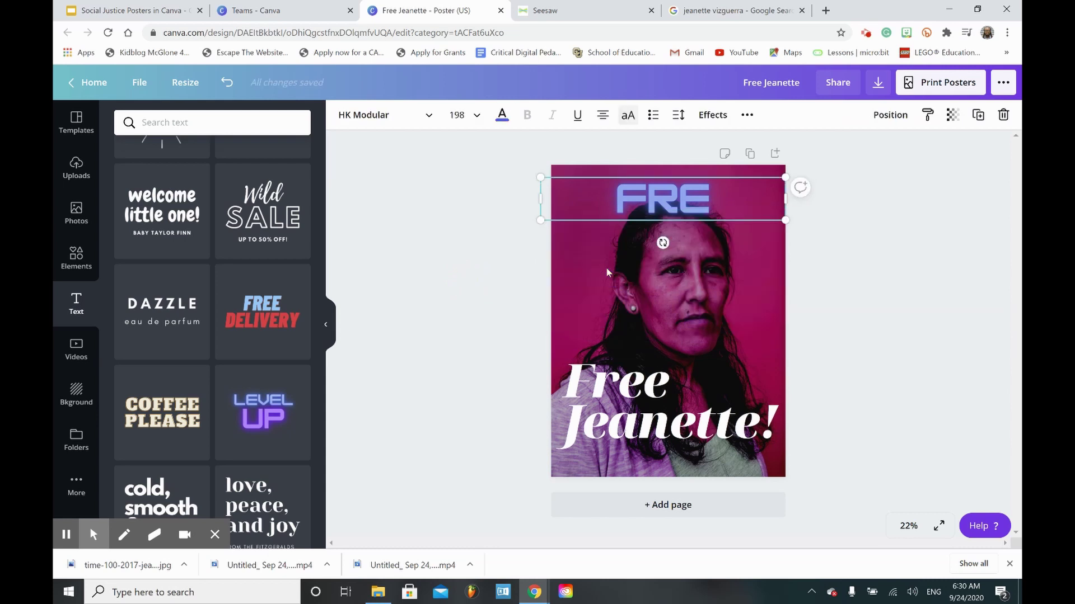
{"action": "key", "text": "Delete"}
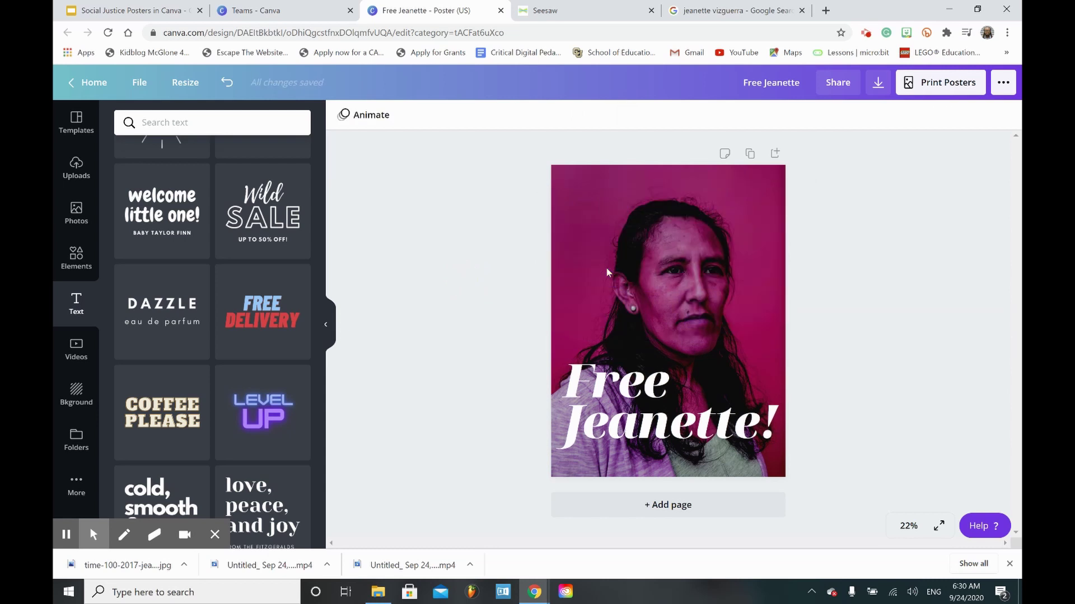
{"action": "left_click", "coordinate": [658, 421]}
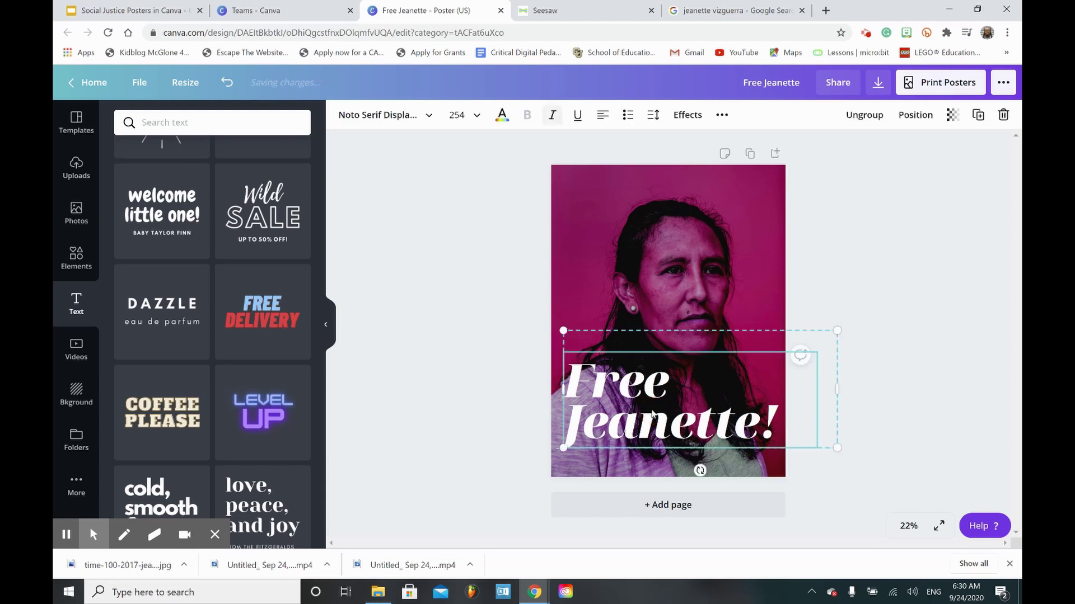
{"action": "double_click", "coordinate": [659, 421]}
{"action": "left_click", "coordinate": [789, 434]}
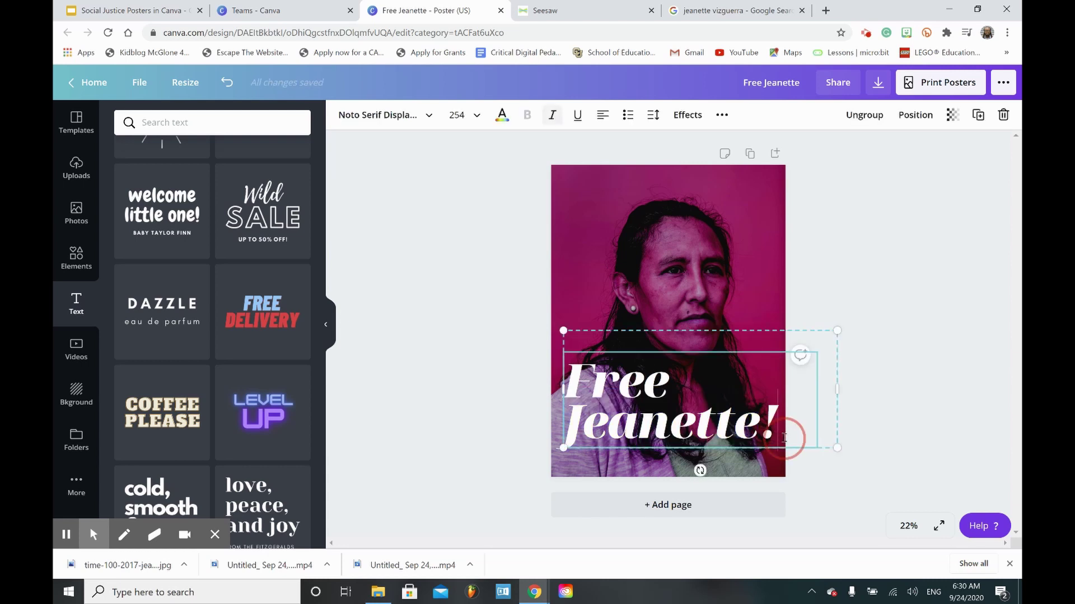
{"action": "left_click_drag", "start_coordinate": [781, 431], "coordinate": [544, 379]}
{"action": "left_click", "coordinate": [758, 417]}
{"action": "left_click_drag", "start_coordinate": [786, 421], "coordinate": [532, 370]}
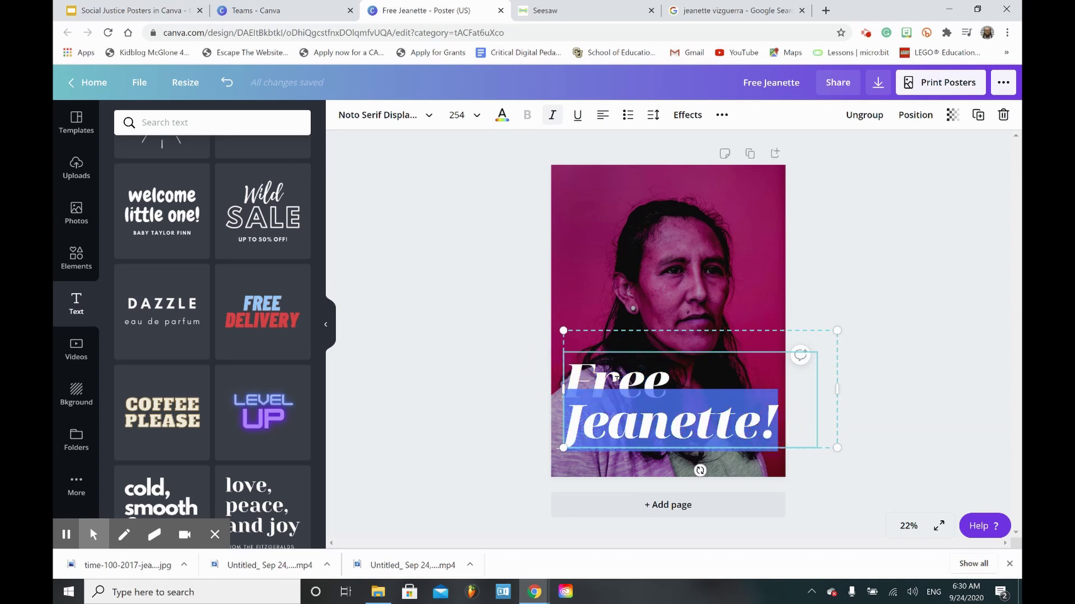
{"action": "left_click", "coordinate": [795, 419]}
{"action": "left_click", "coordinate": [831, 211]}
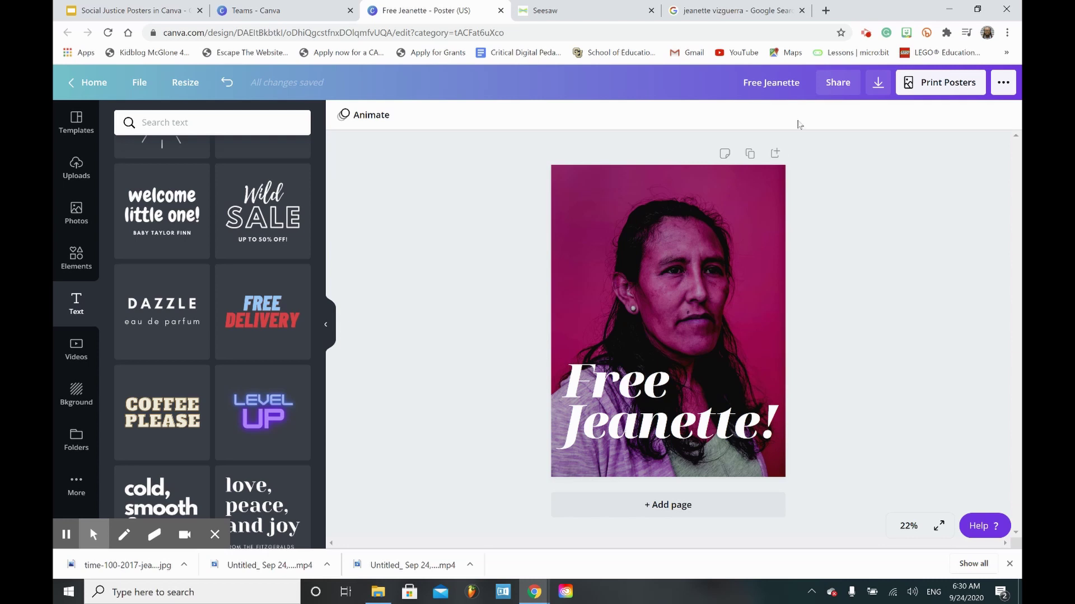
Step: Give The Confluence Center team Can view access to the poster
{"action": "left_click", "coordinate": [826, 92]}
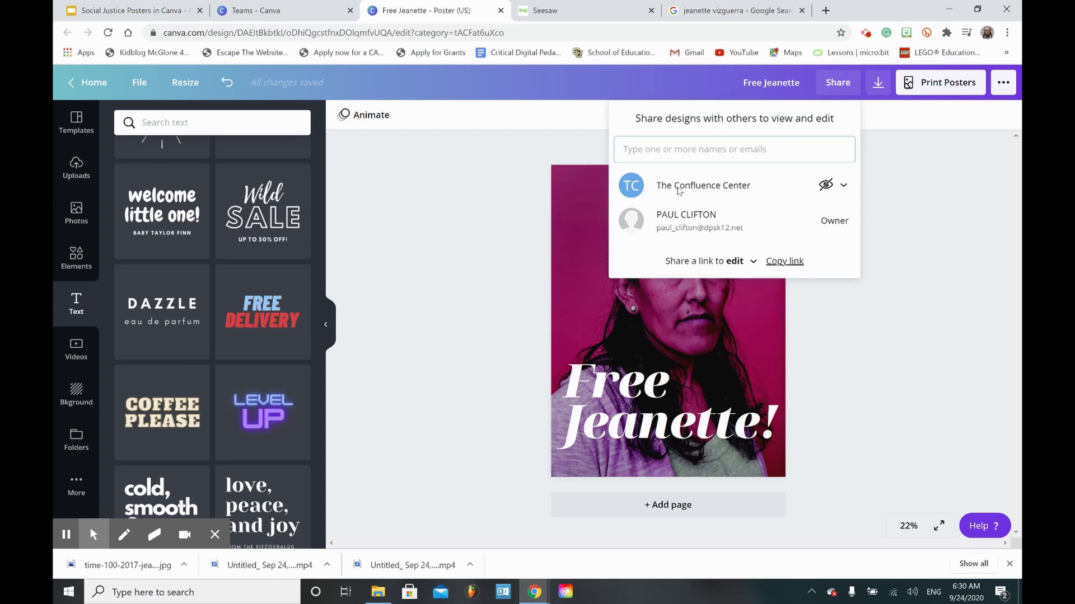
{"action": "left_click", "coordinate": [831, 193]}
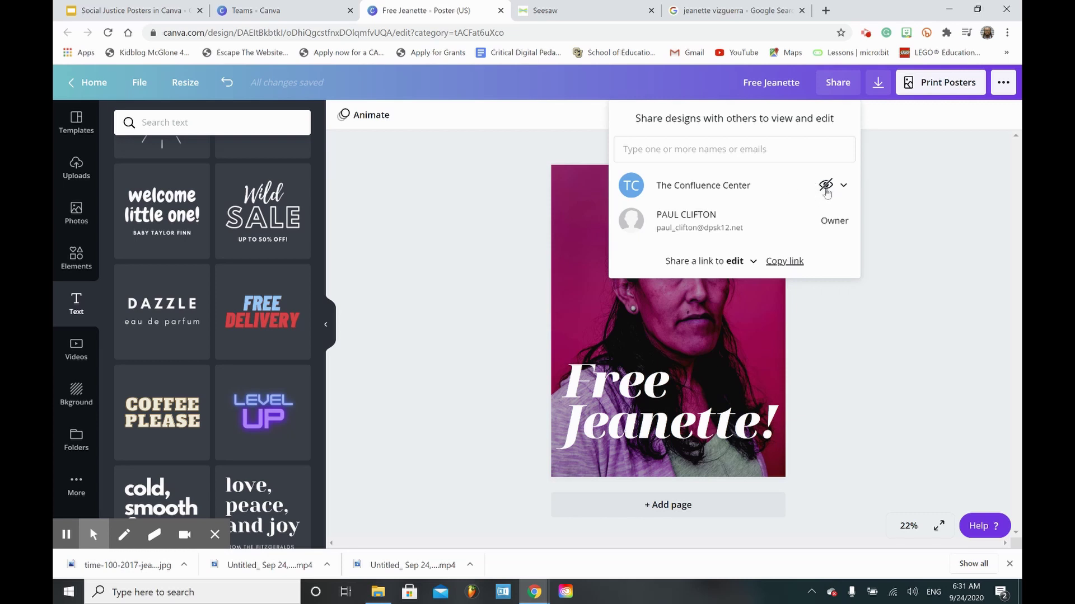
{"action": "left_click", "coordinate": [827, 191]}
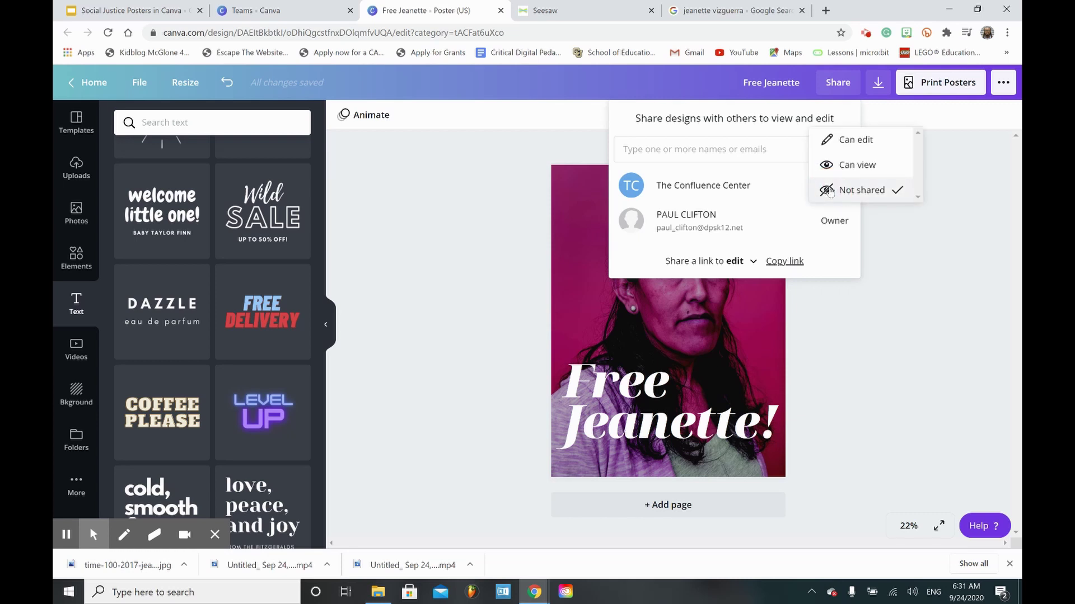
{"action": "left_click", "coordinate": [861, 169]}
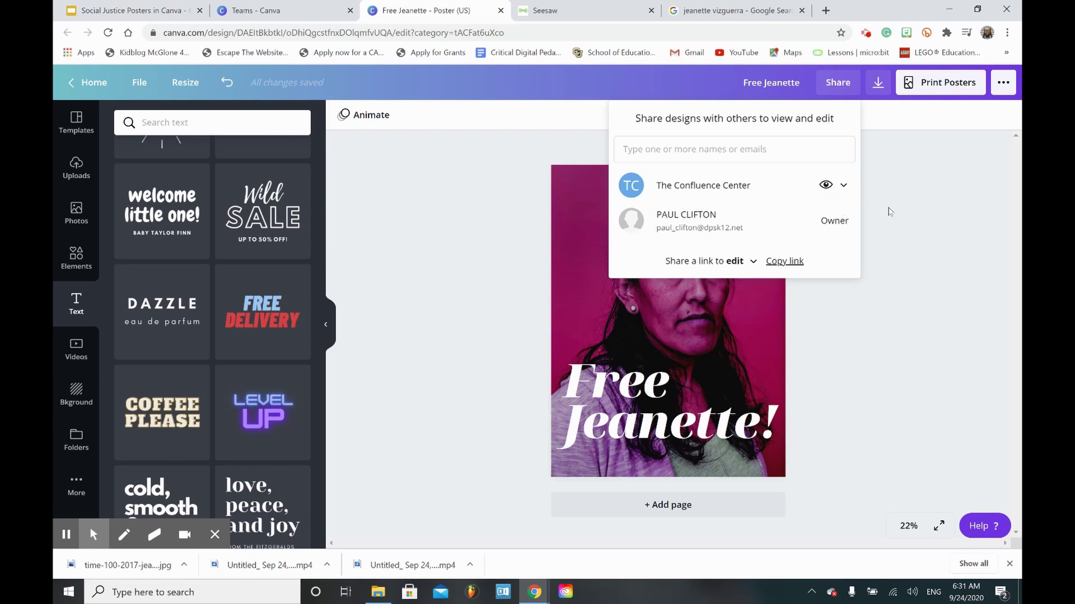
{"action": "left_click", "coordinate": [913, 364]}
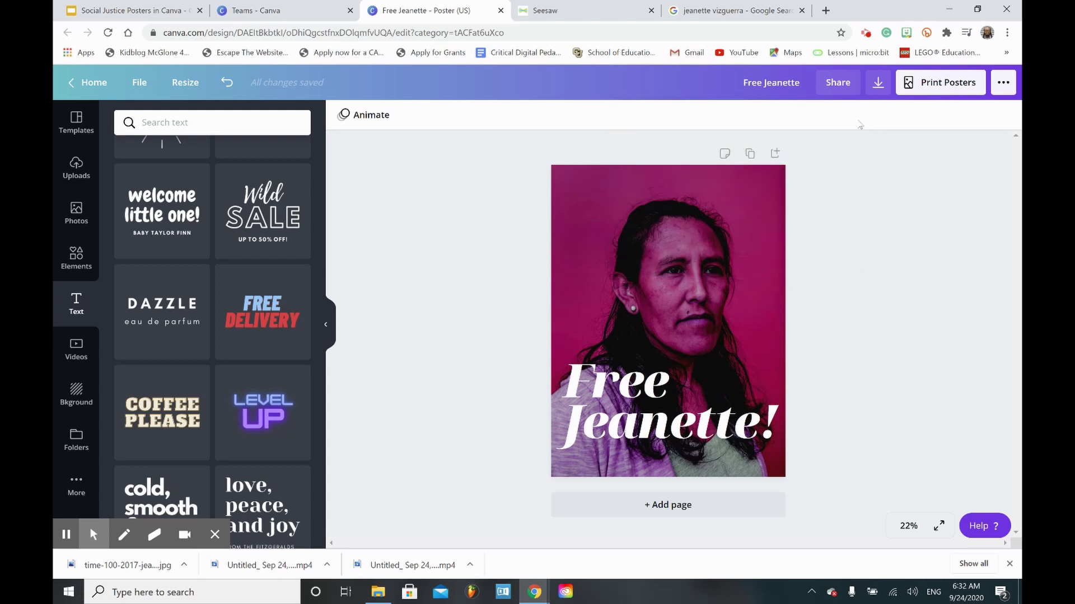
Step: Download the poster with the file type switched from PDF Print to JPG
{"action": "left_click", "coordinate": [878, 85]}
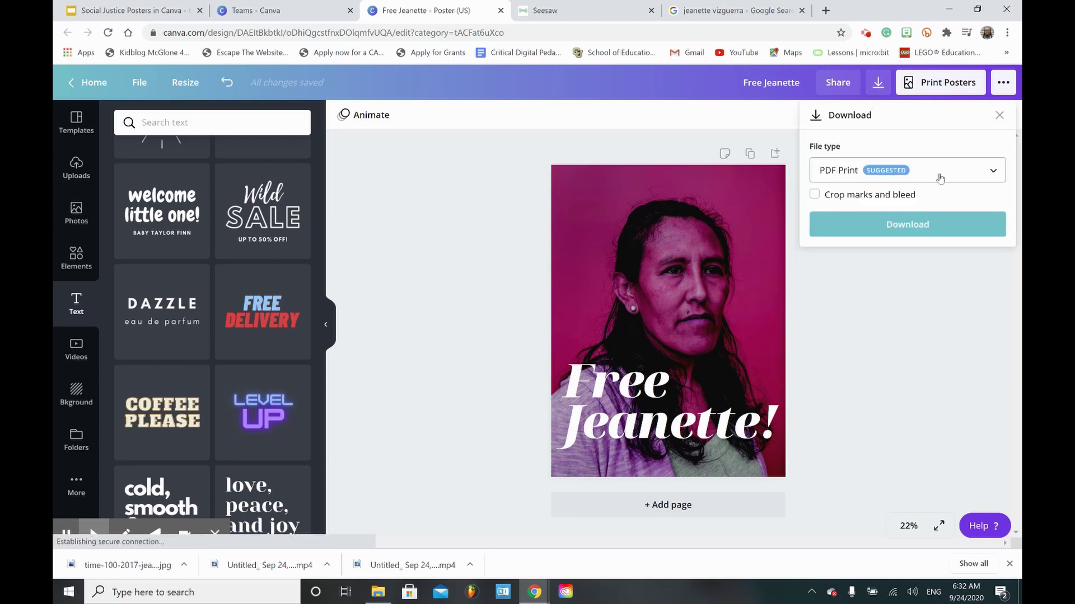
{"action": "left_click", "coordinate": [958, 179]}
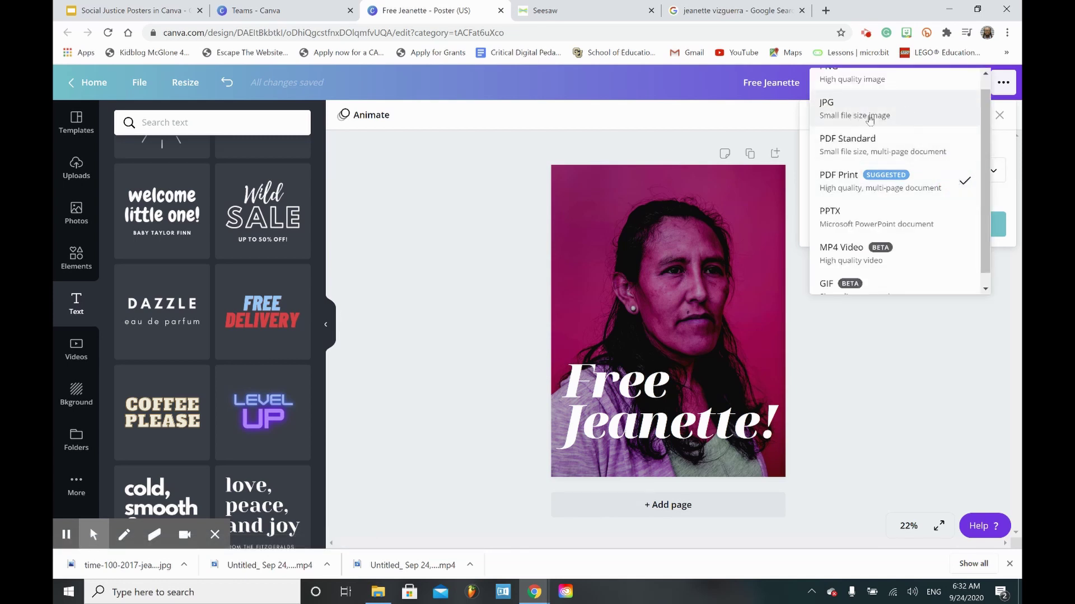
{"action": "left_click", "coordinate": [869, 119]}
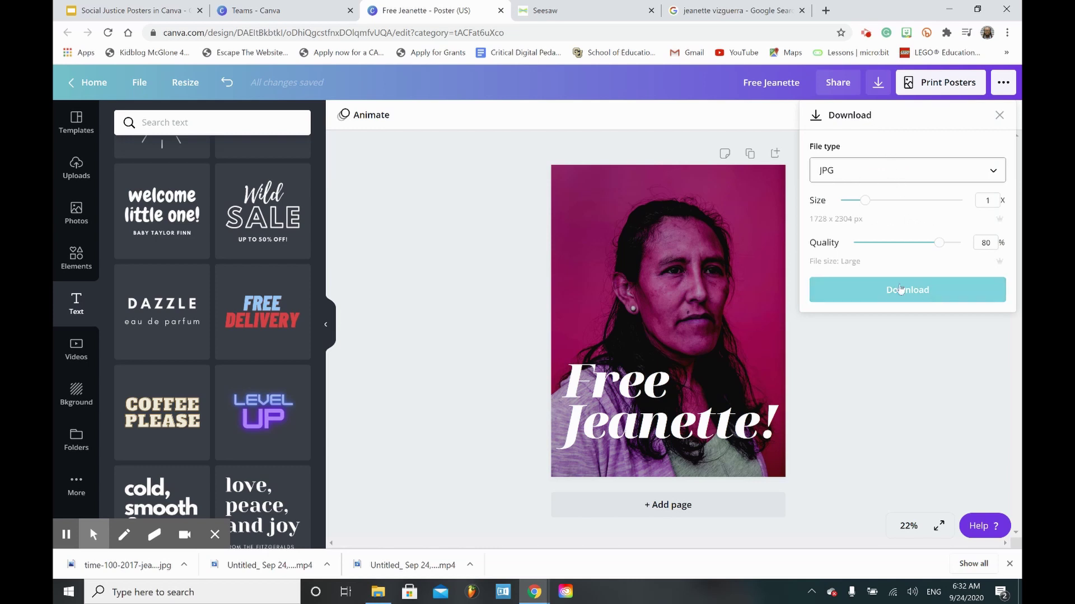
{"action": "left_click", "coordinate": [896, 295]}
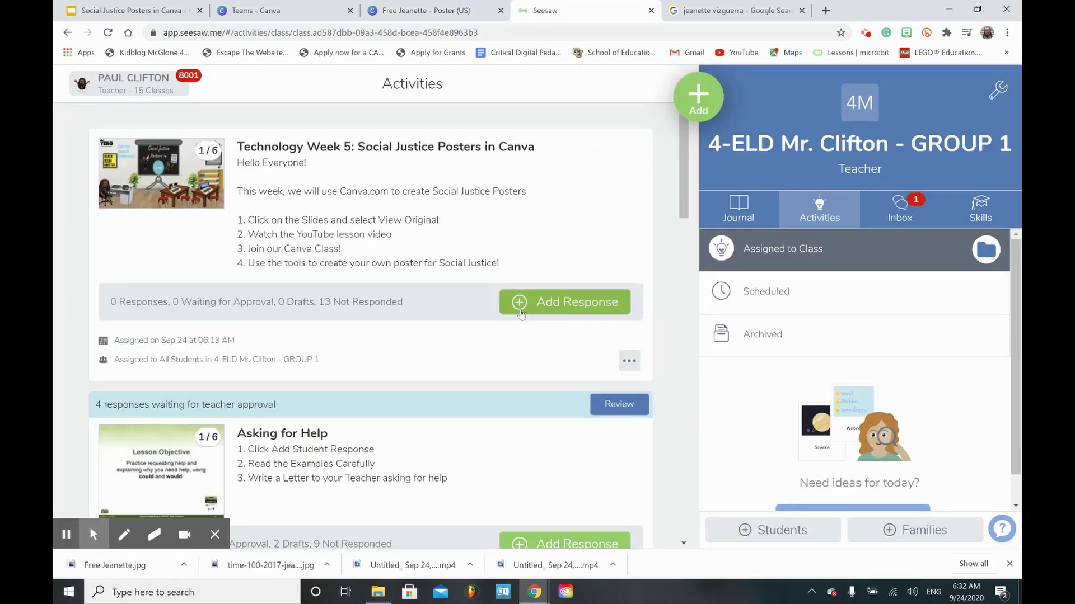
Step: Add a response for the student to the Social Justice Posters activity by uploading the downloaded Free Jeanette.jpg
{"action": "left_click", "coordinate": [521, 312]}
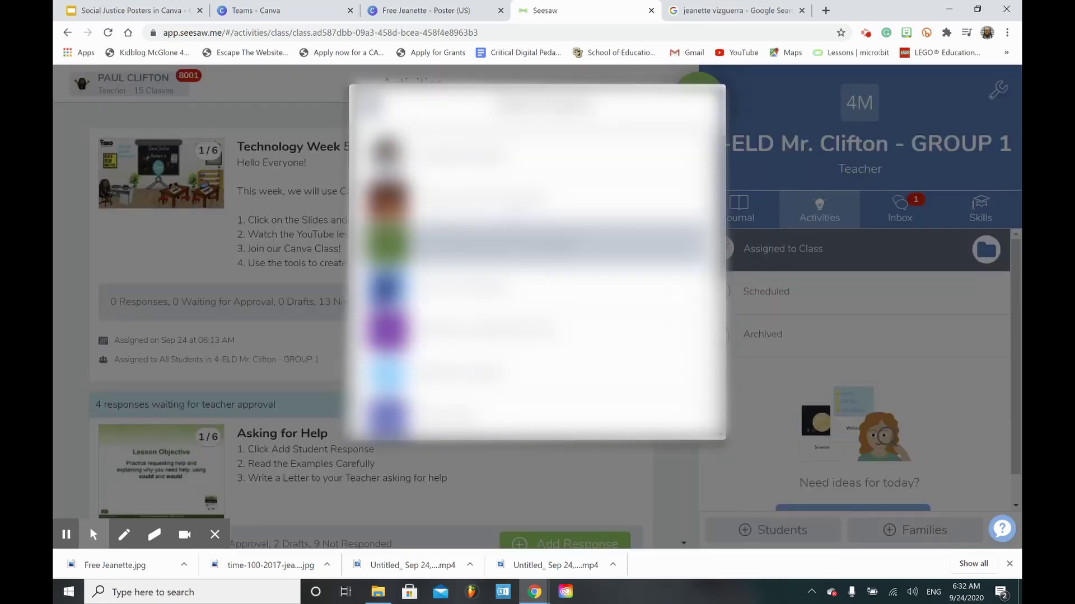
{"action": "left_click", "coordinate": [515, 175]}
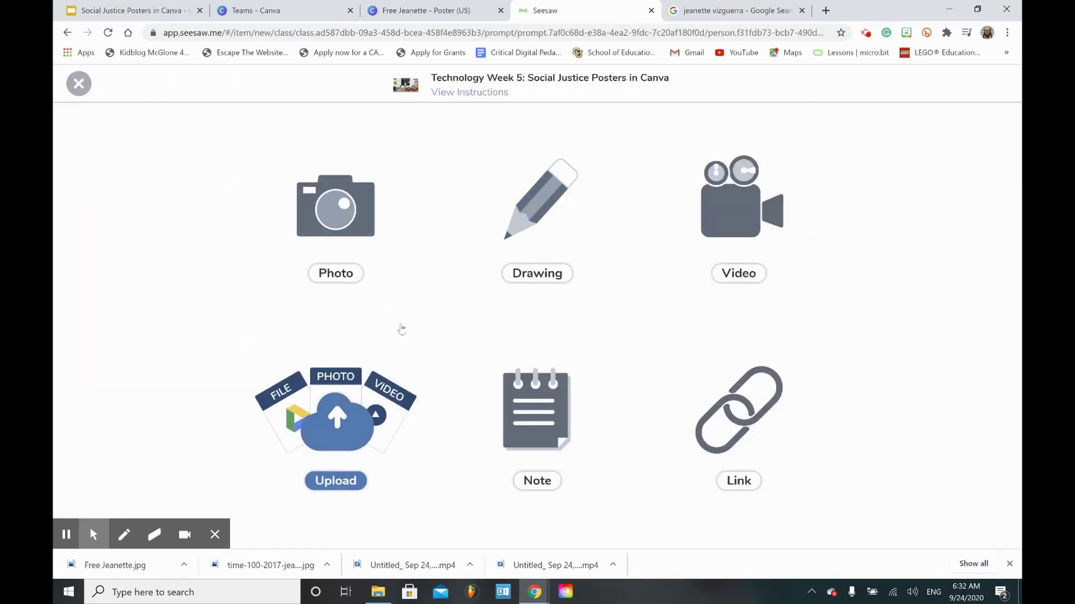
{"action": "left_click", "coordinate": [336, 481]}
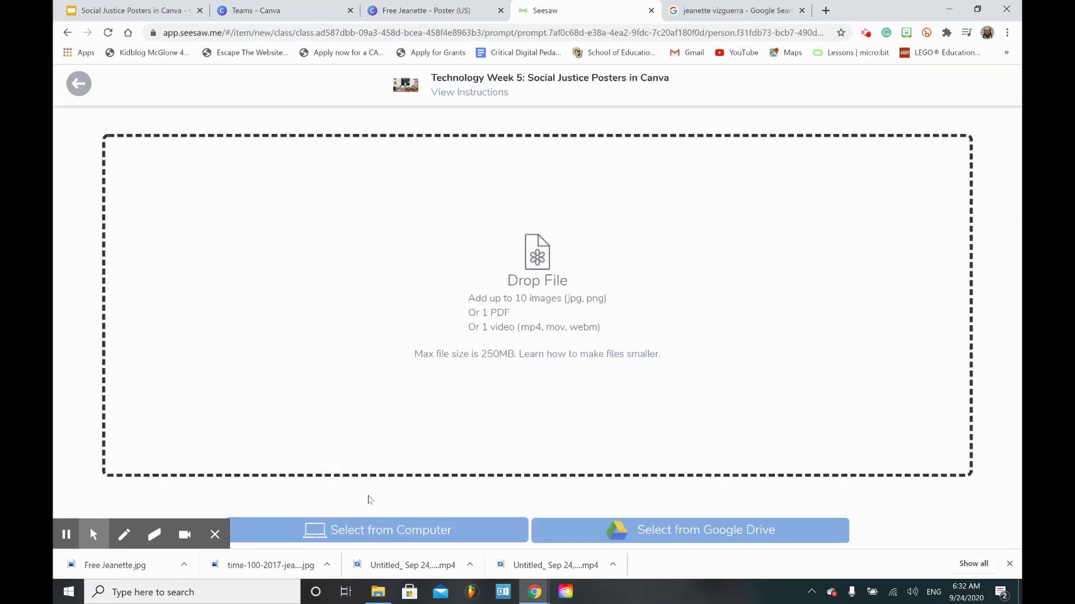
{"action": "left_click", "coordinate": [578, 530]}
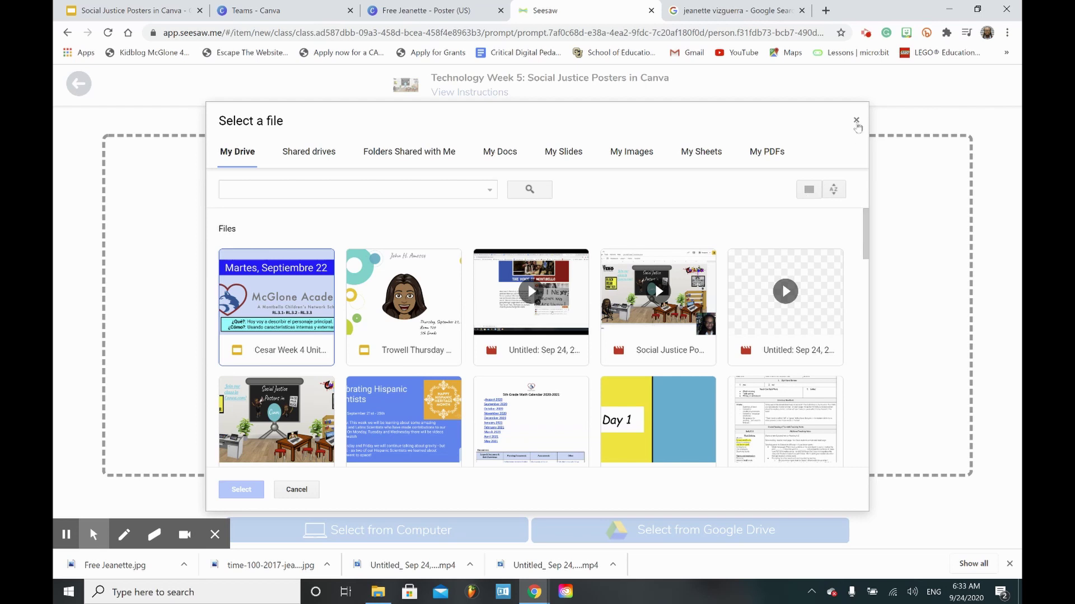
{"action": "left_click", "coordinate": [856, 120]}
{"action": "left_click_drag", "start_coordinate": [115, 565], "coordinate": [83, 294]}
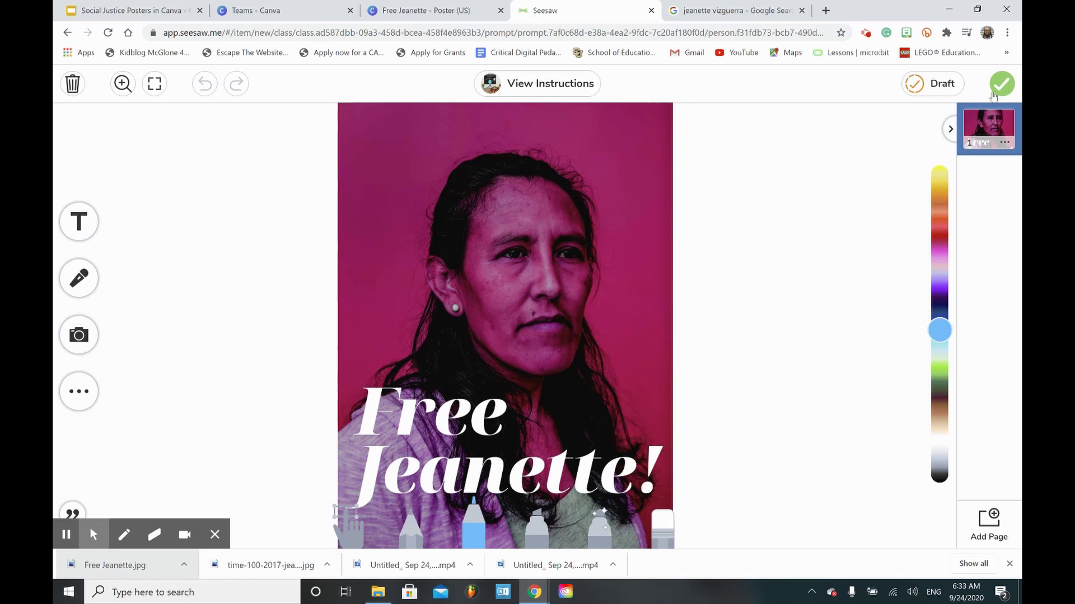
Step: Submit the Free Jeanette poster response to Technology Week 5: Social Justice Posters in Canva
{"action": "left_click", "coordinate": [996, 91]}
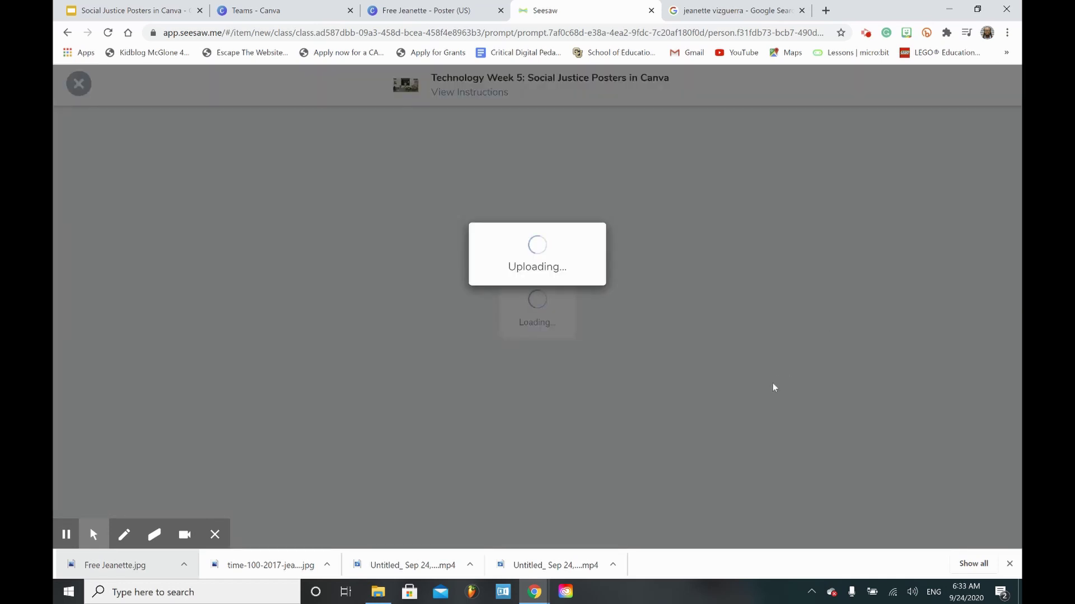